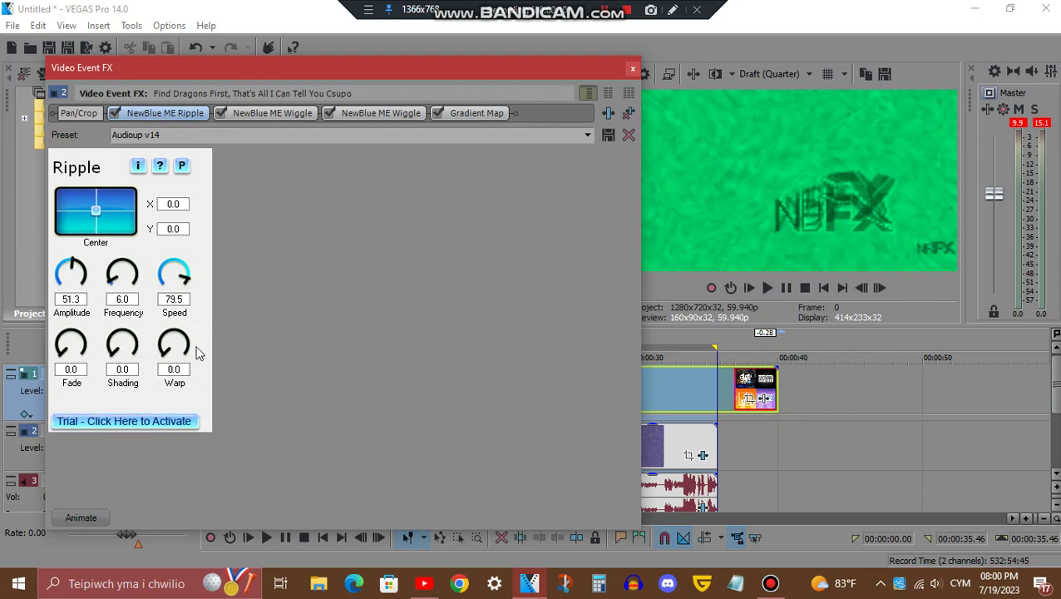
Review the first clip's two Wiggle effects and each Gradient Map control point's colour, then close its video effects.
left_click(267, 115)
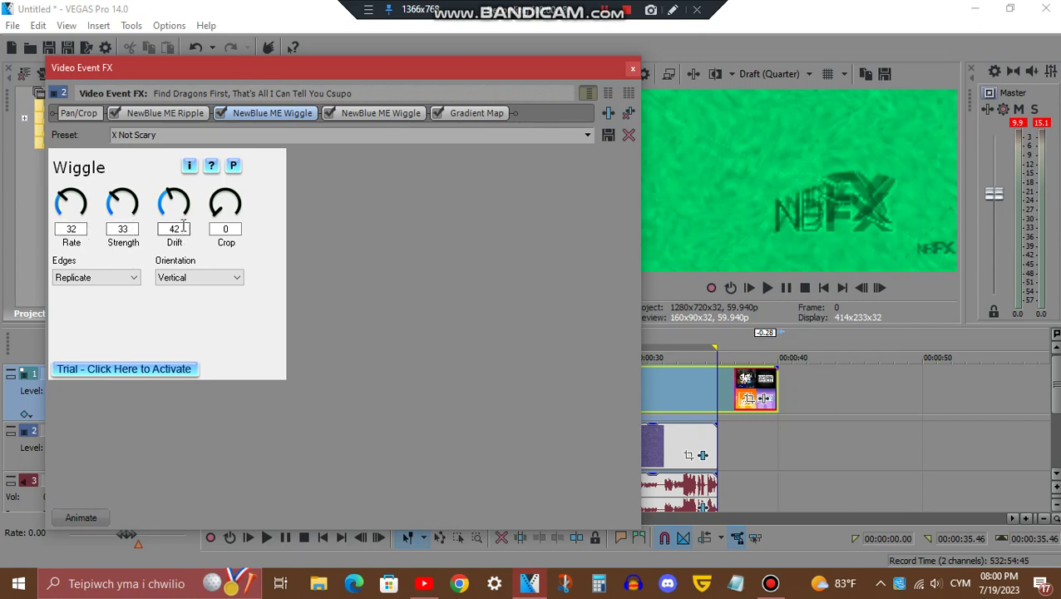
left_click(374, 112)
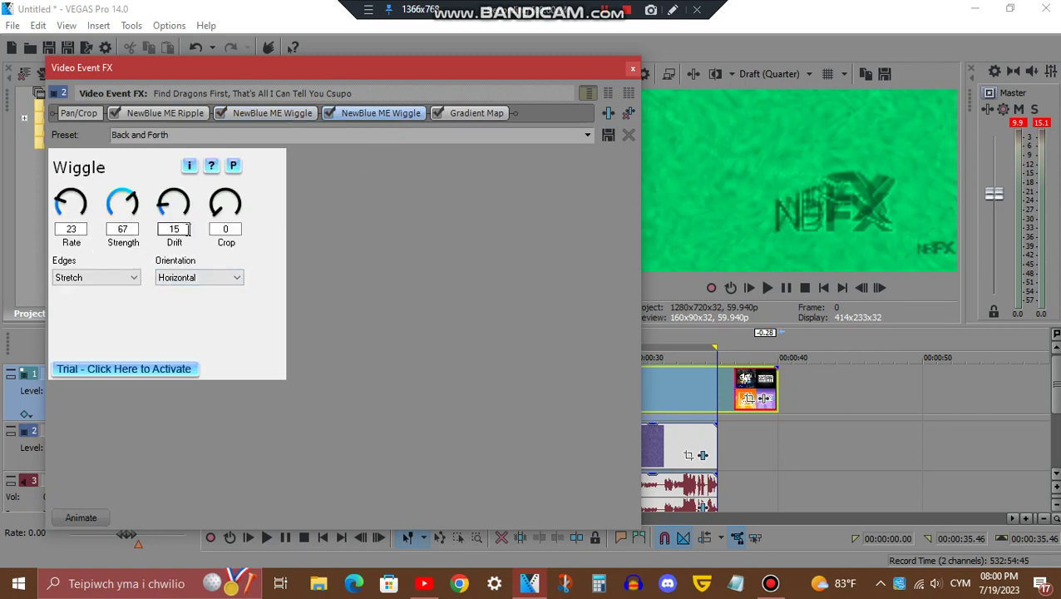
left_click(450, 107)
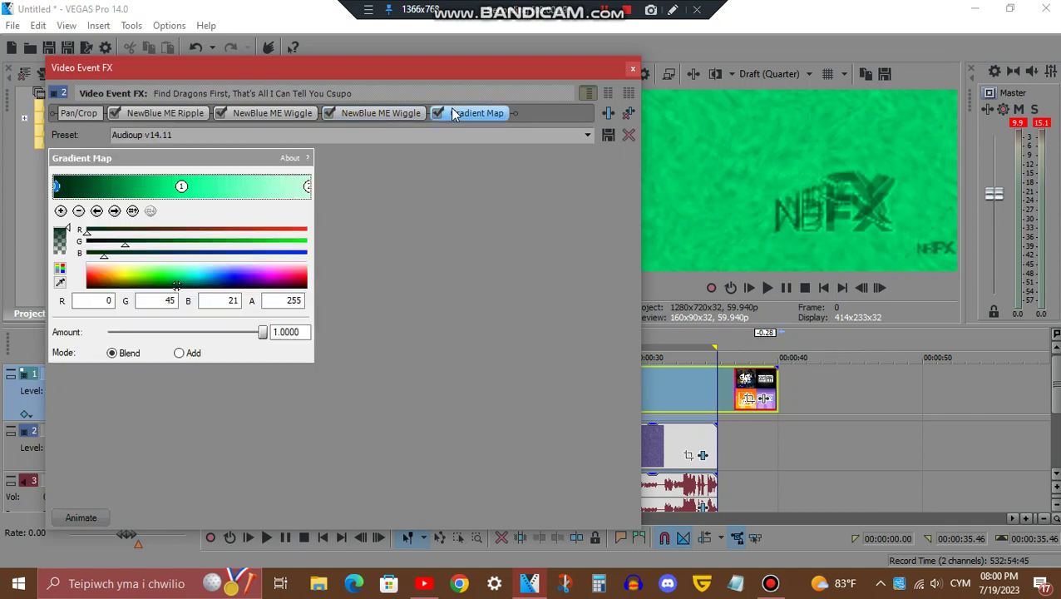
left_click(115, 212)
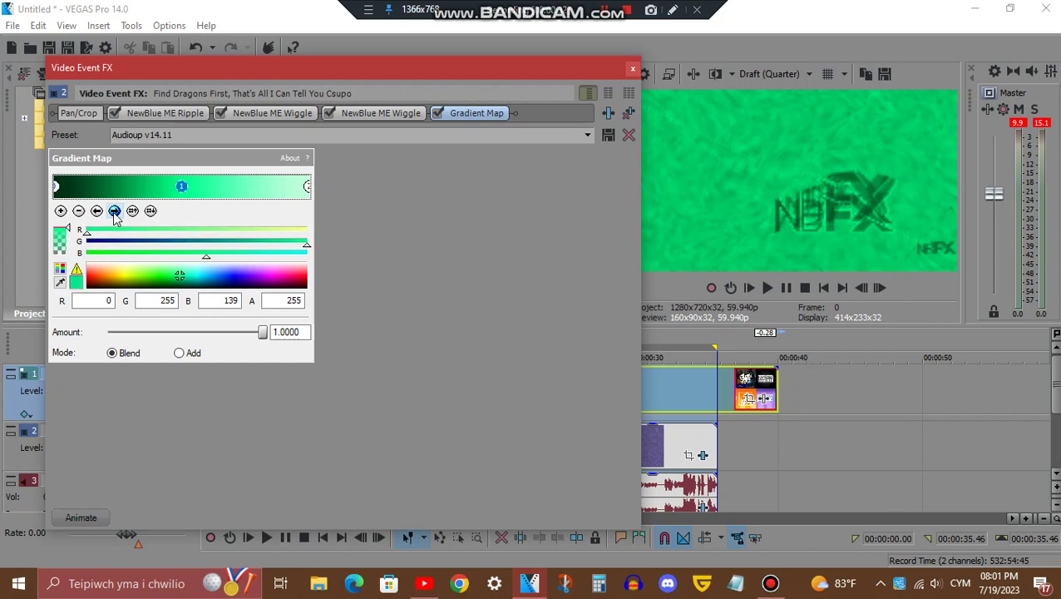
left_click(114, 212)
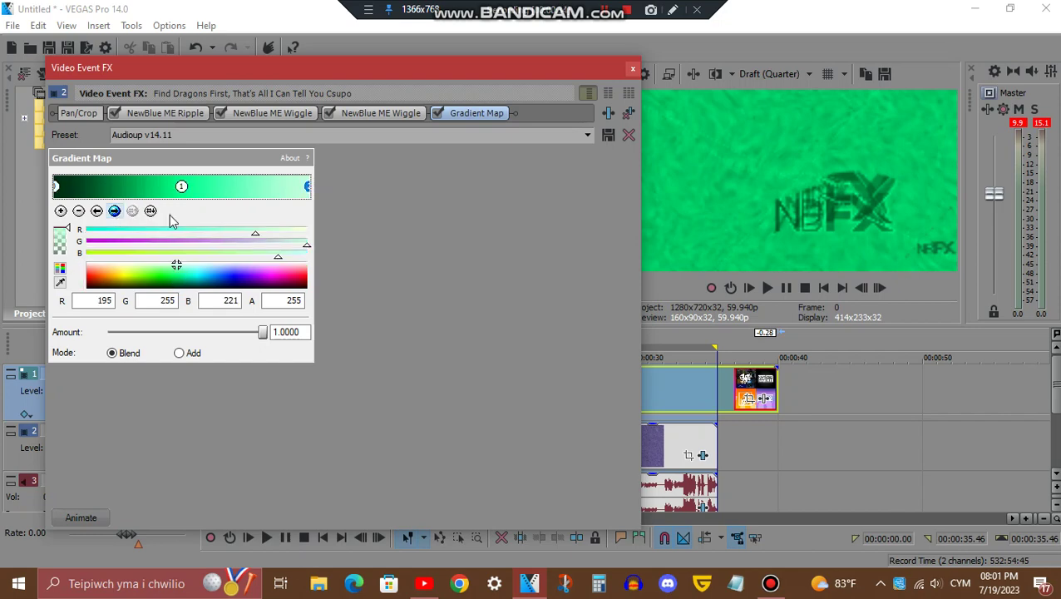
left_click(632, 69)
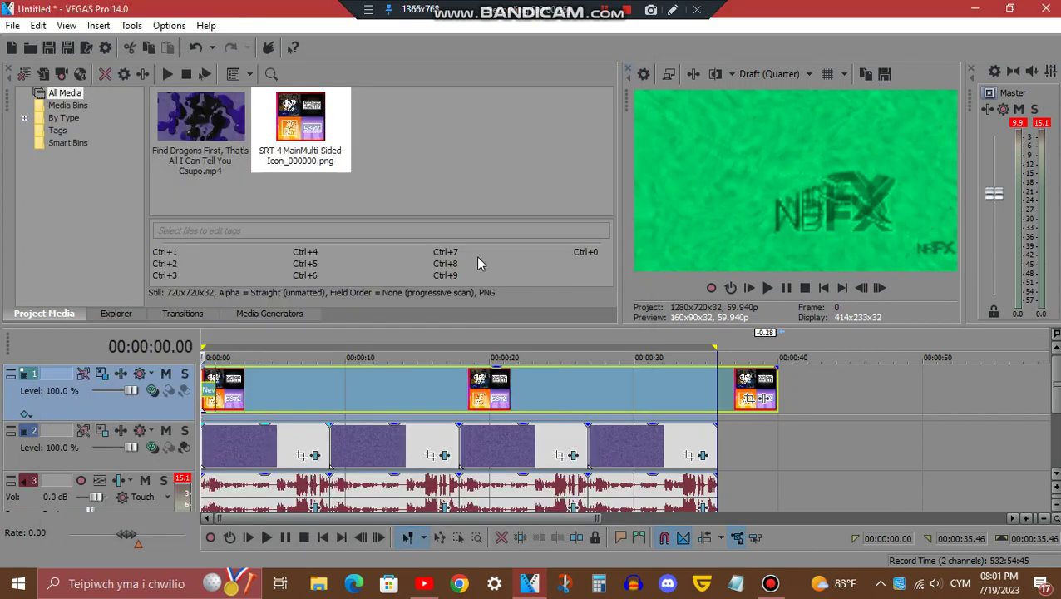
Review the first clip's audio effects: Orange Vocoder, tb_grumblebum, IO/Phaser and IL Vocodex, including the Vocodex carrier and keyboard notes.
left_click(316, 504)
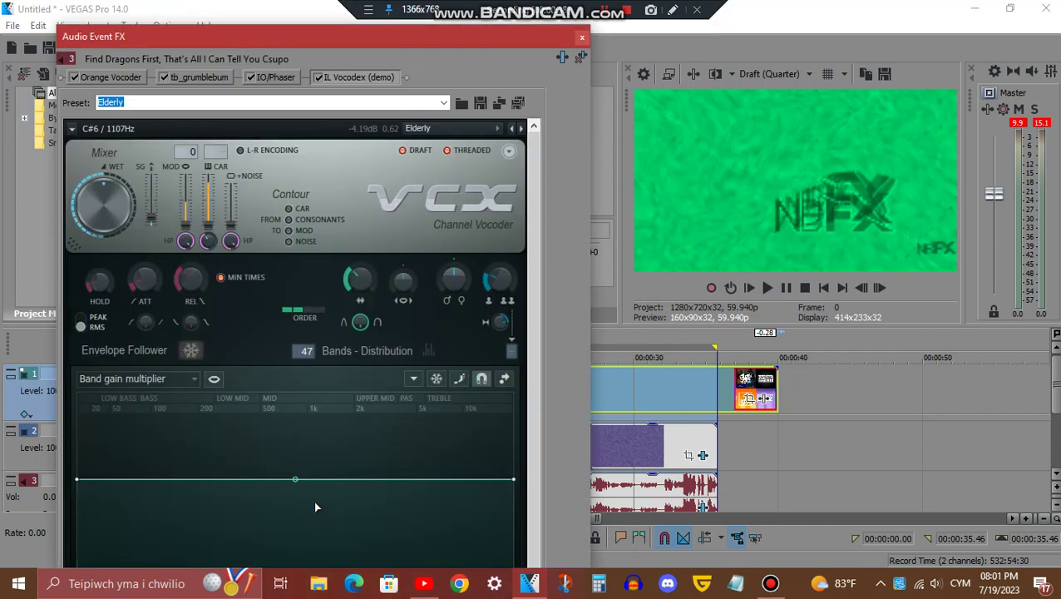
left_click(136, 76)
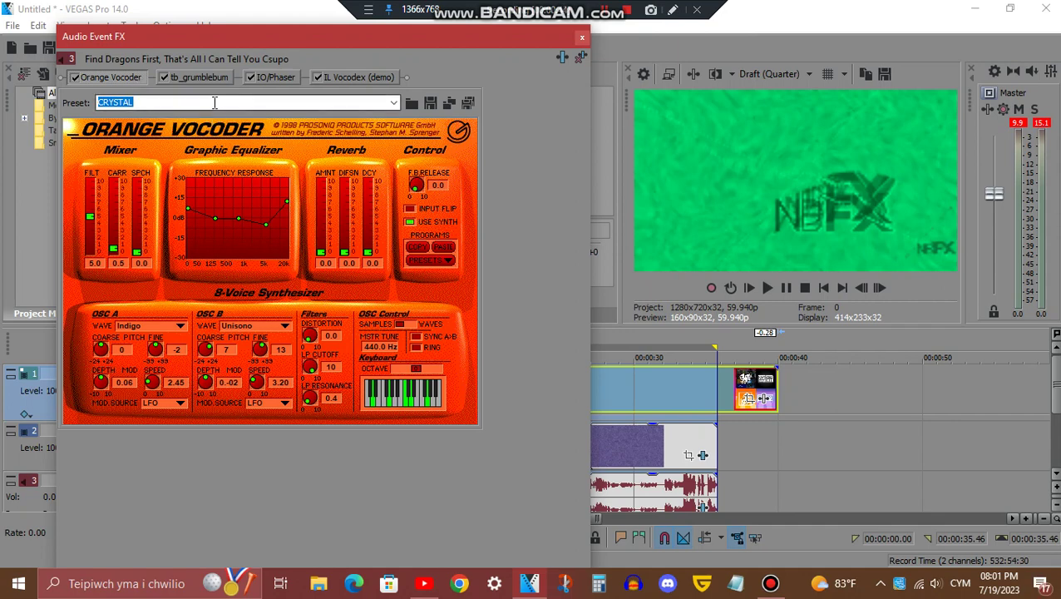
left_click(206, 76)
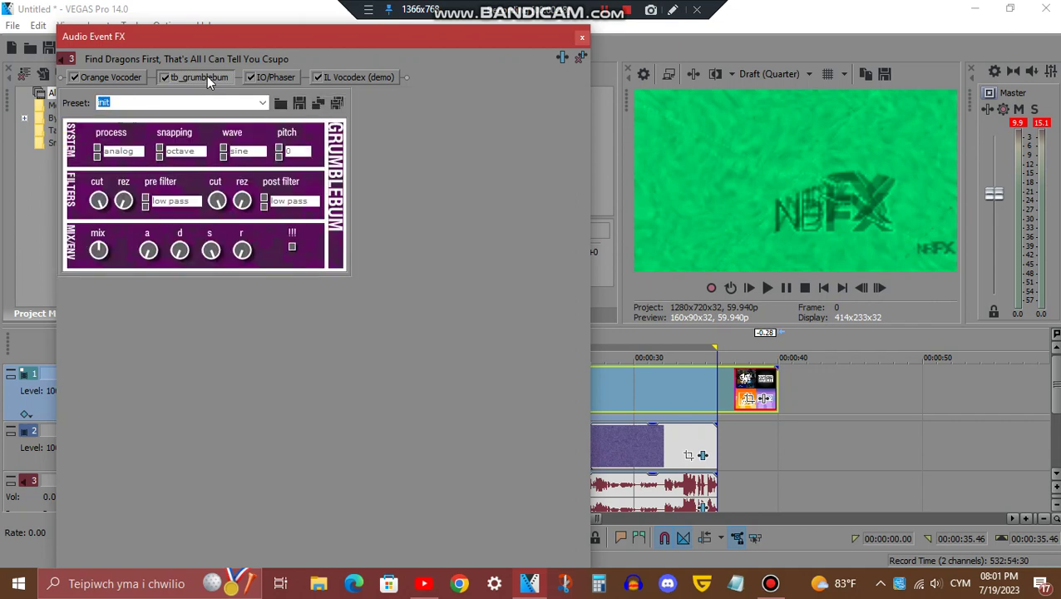
left_click(274, 77)
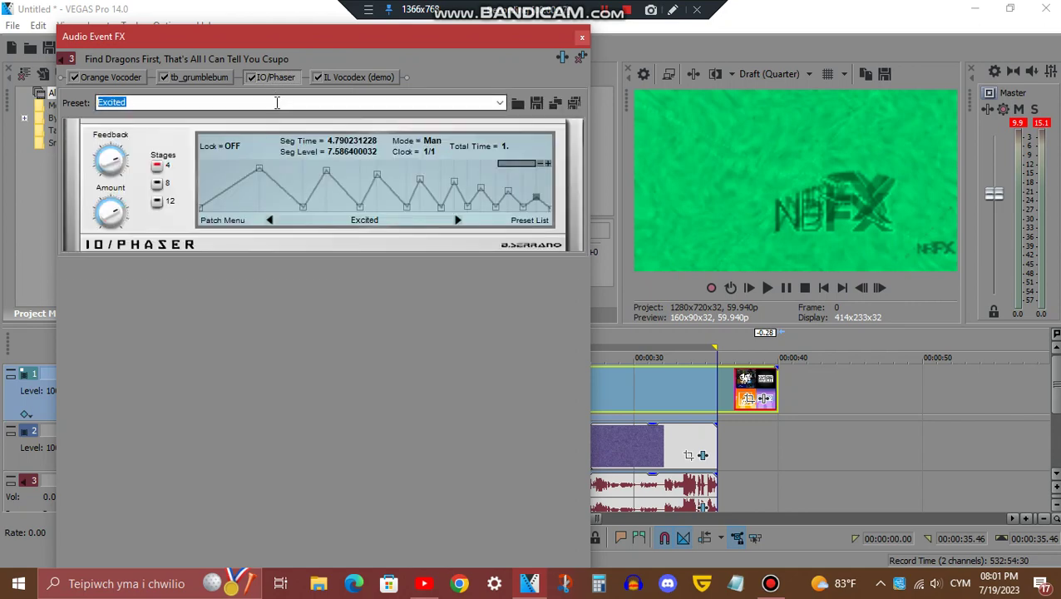
left_click(348, 77)
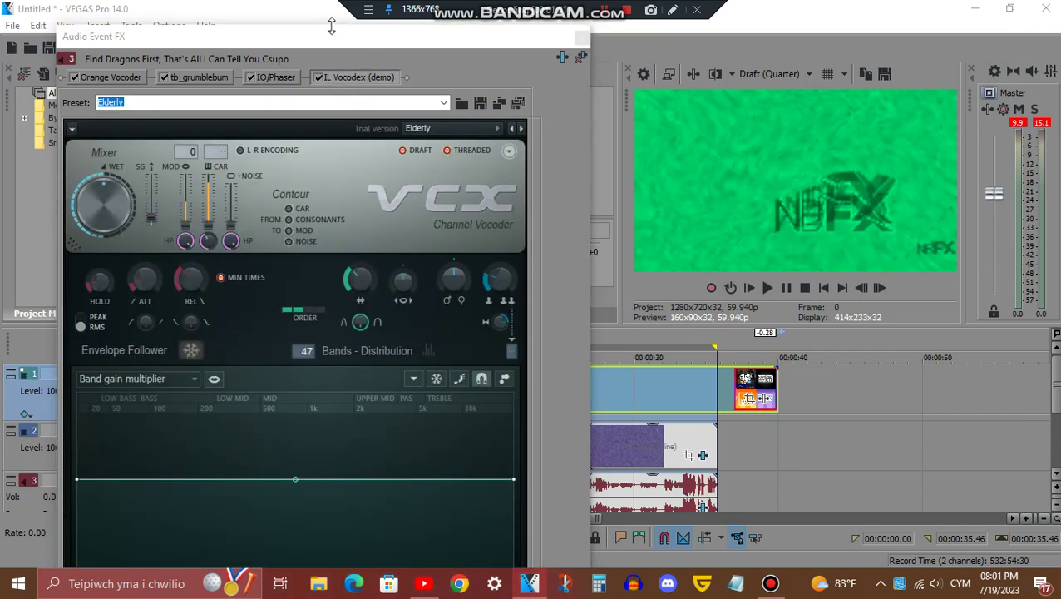
left_click_drag(334, 27, 361, 23)
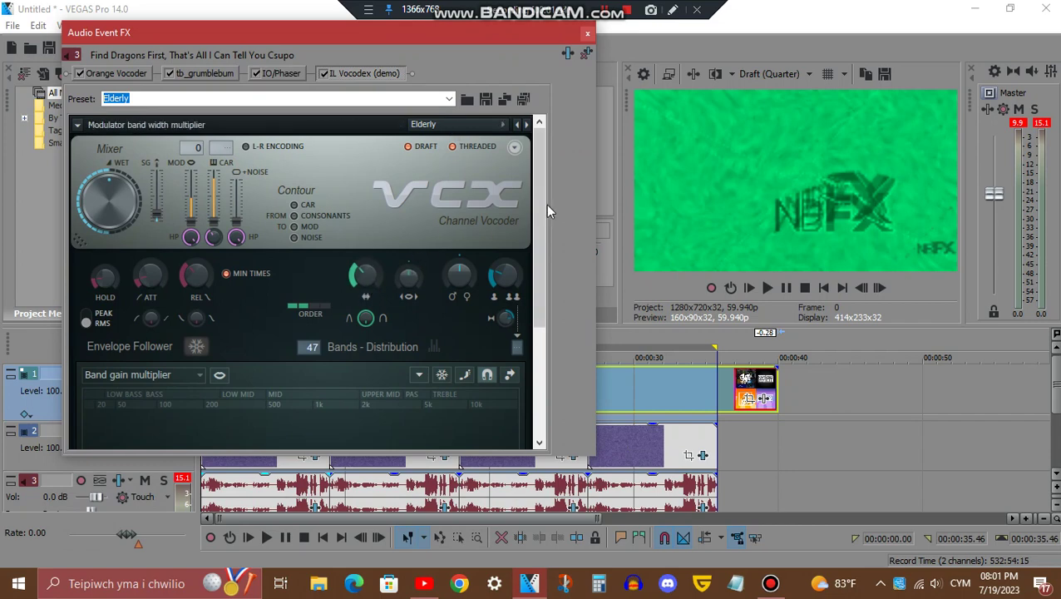
left_click_drag(542, 204, 548, 428)
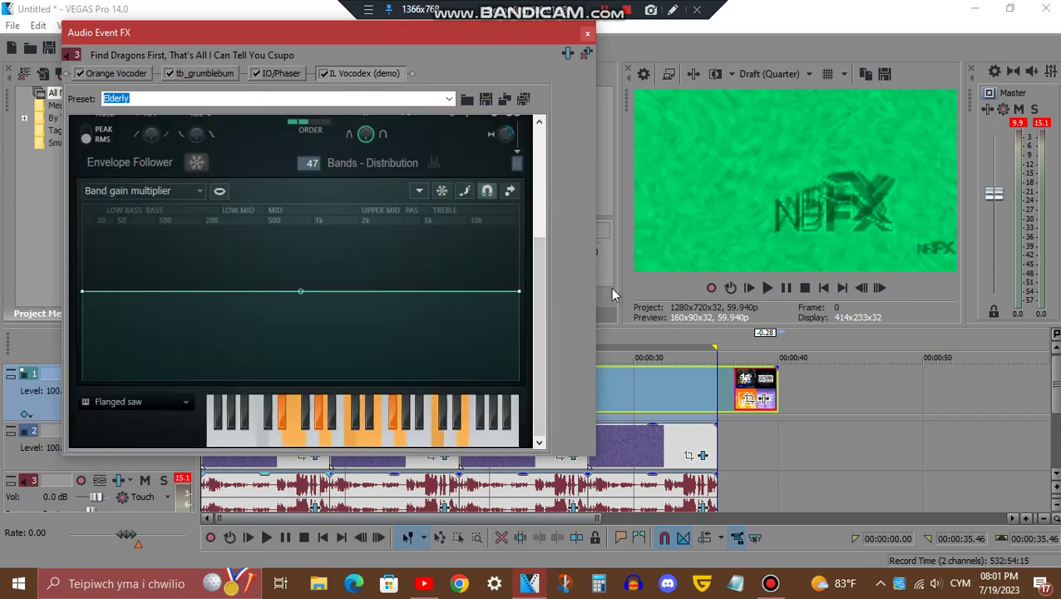
left_click(587, 34)
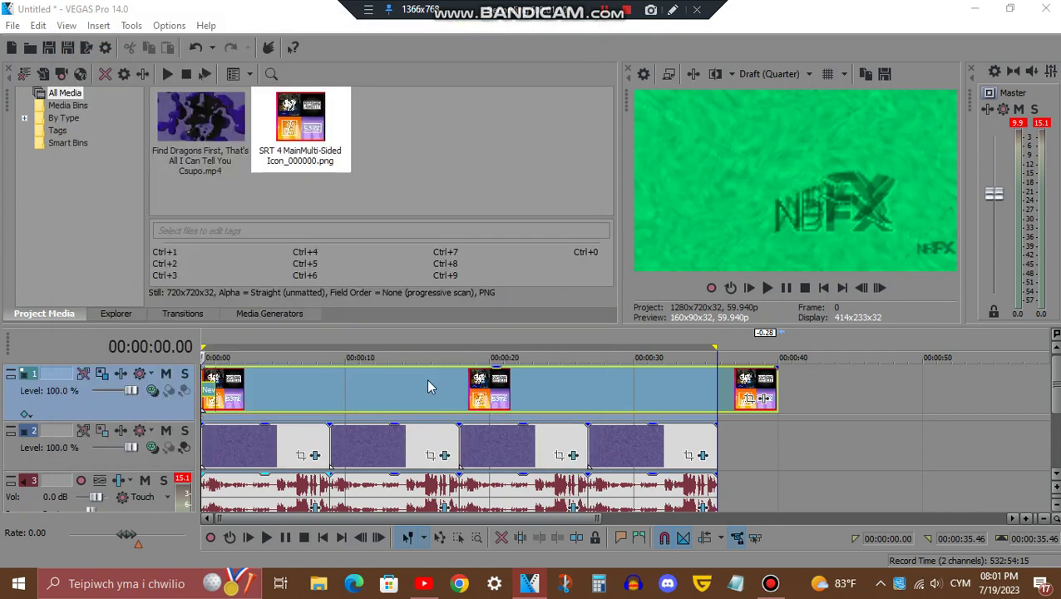
Examine the colour values of every Gradient Map control point on the second video clip.
left_click(373, 446)
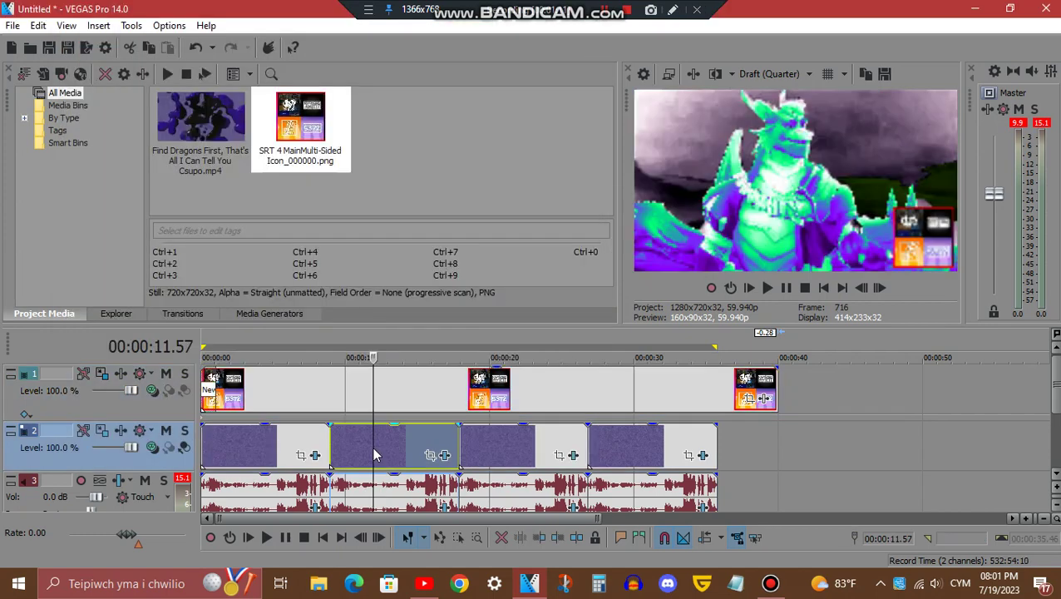
left_click(446, 455)
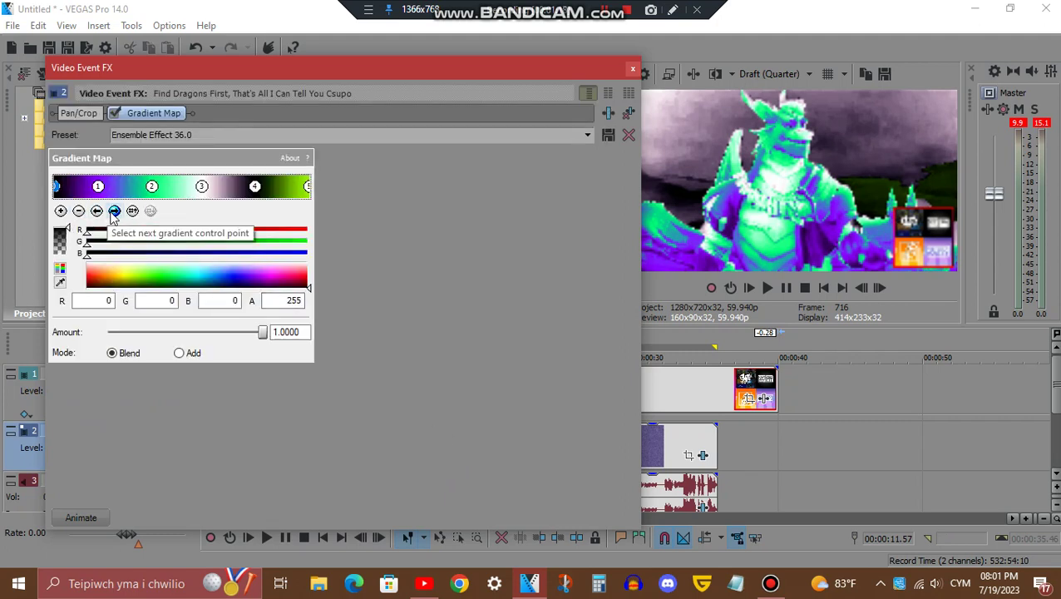
left_click(114, 211)
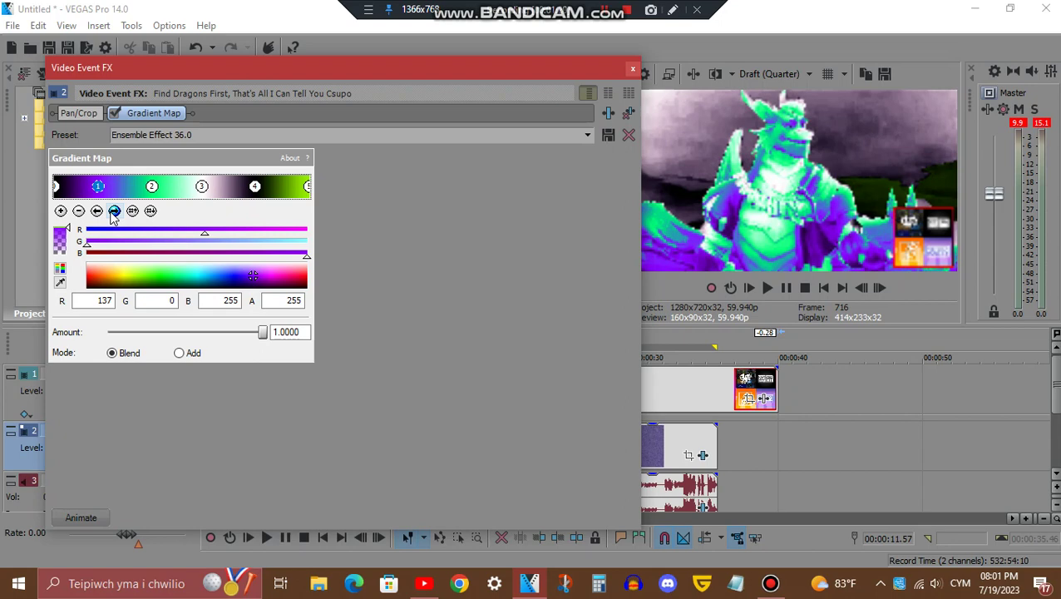
left_click(114, 211)
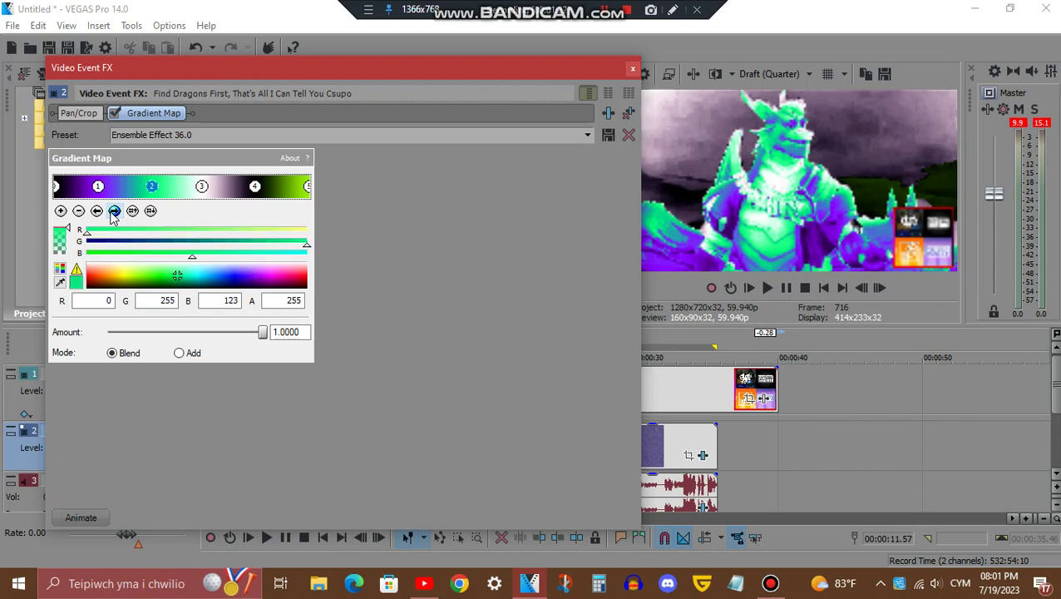
left_click(113, 212)
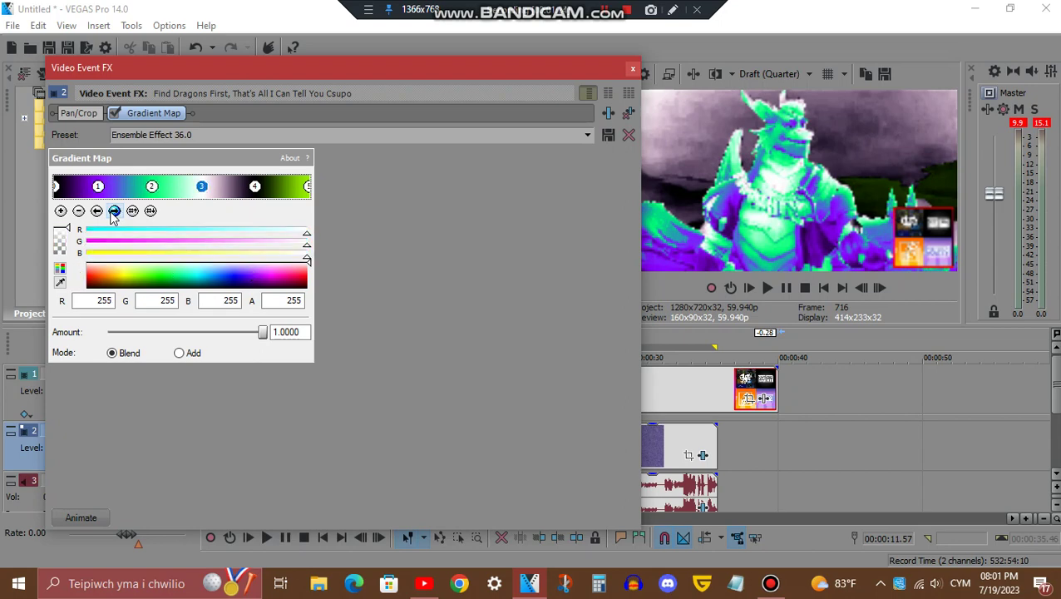
left_click(114, 211)
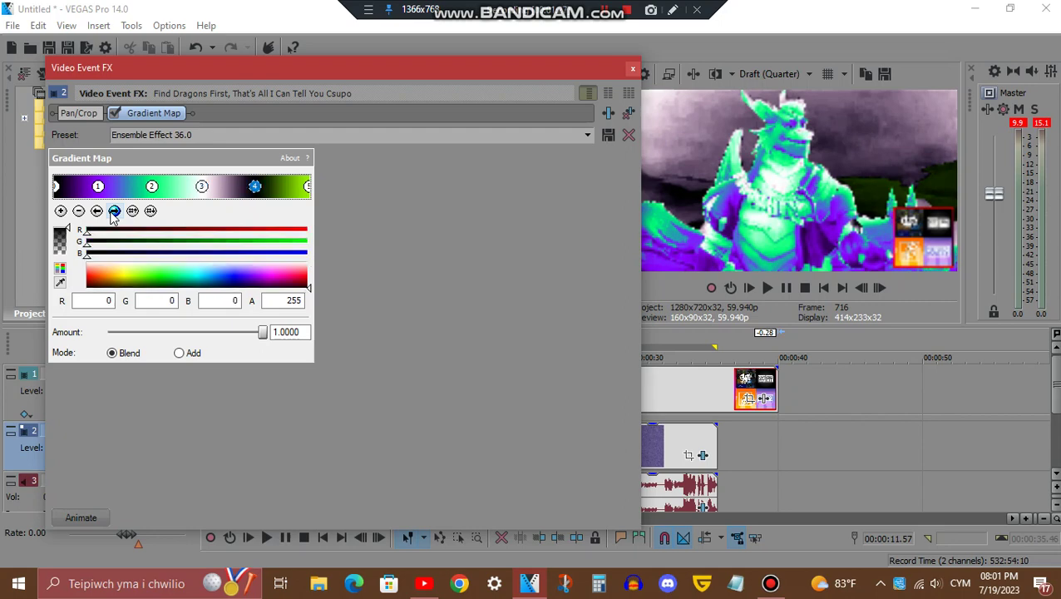
left_click(114, 211)
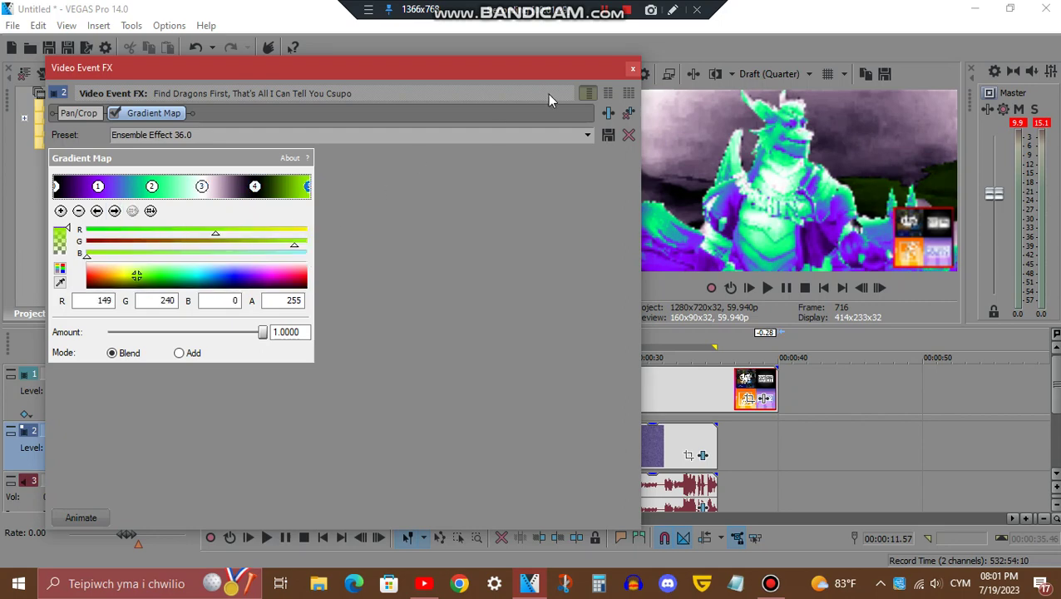
left_click(631, 70)
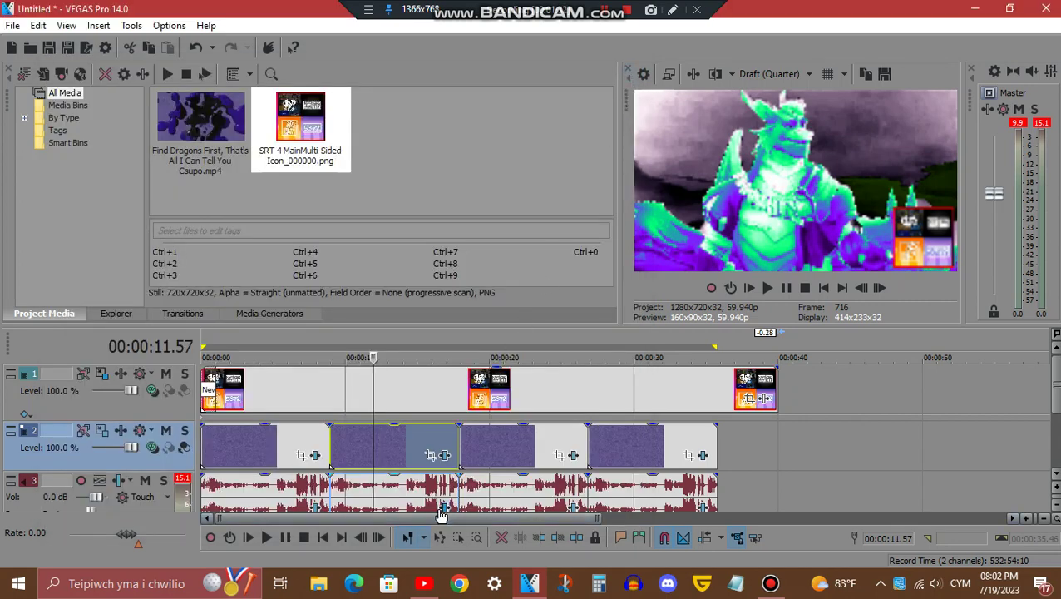
Examine the second clip's IL Vocodex audio effect, including its soundgoodizing level, carrier and keyboard notes.
left_click(443, 509)
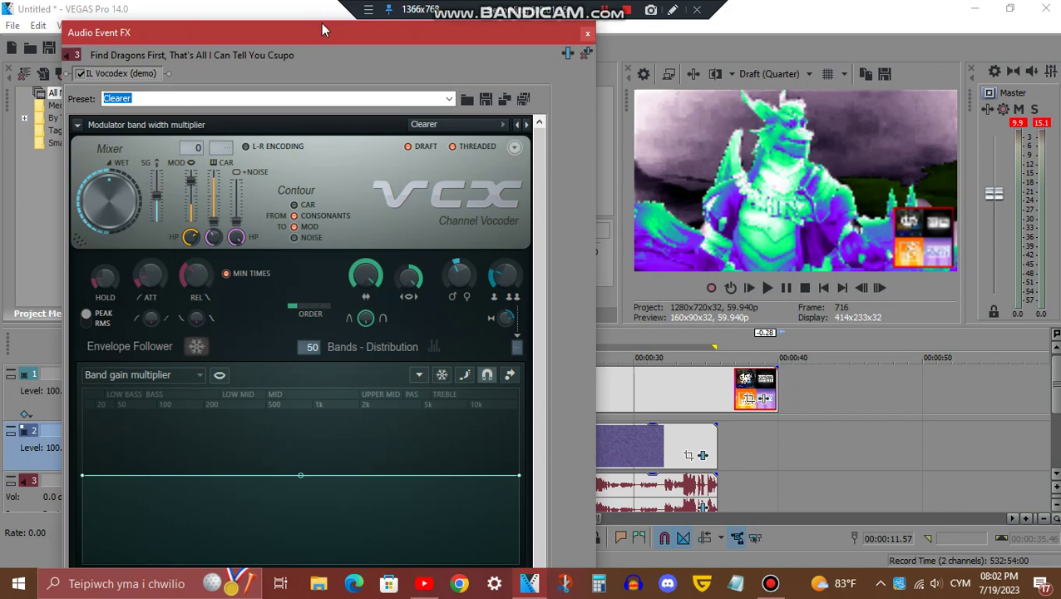
left_click_drag(317, 21, 359, 69)
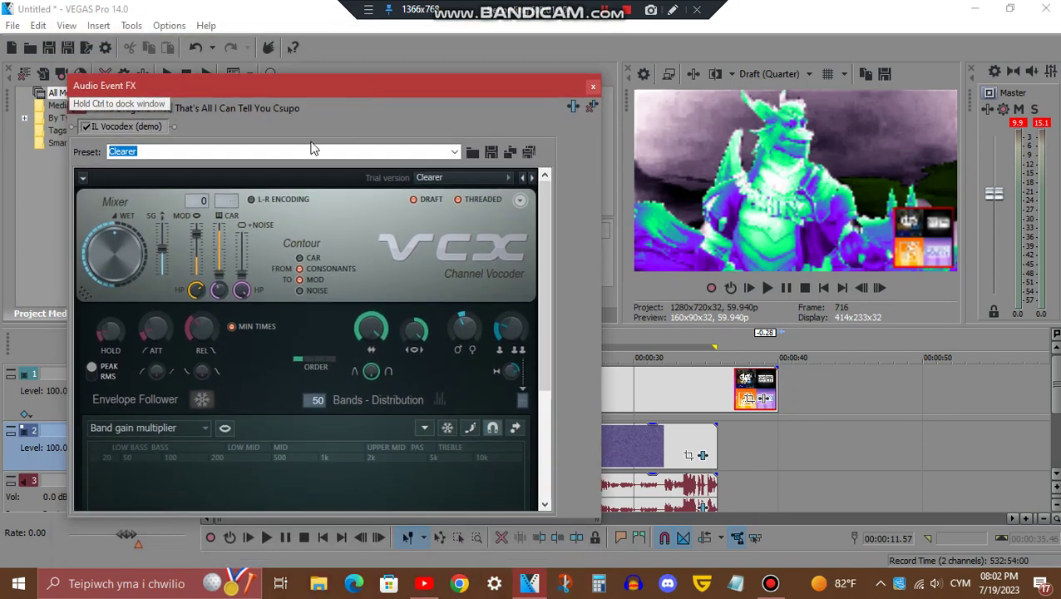
right_click(161, 260)
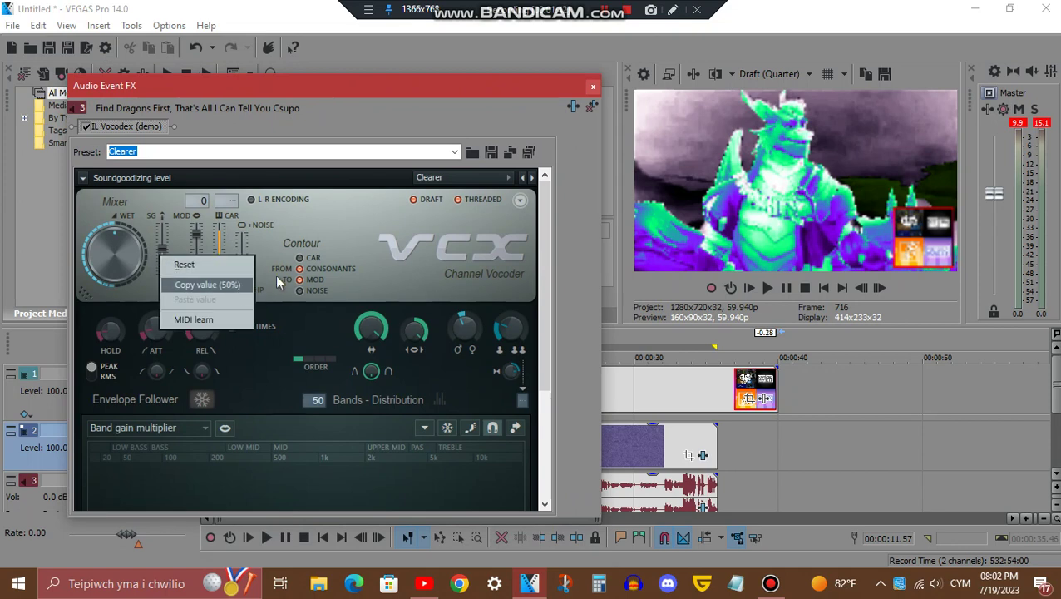
left_click(357, 223)
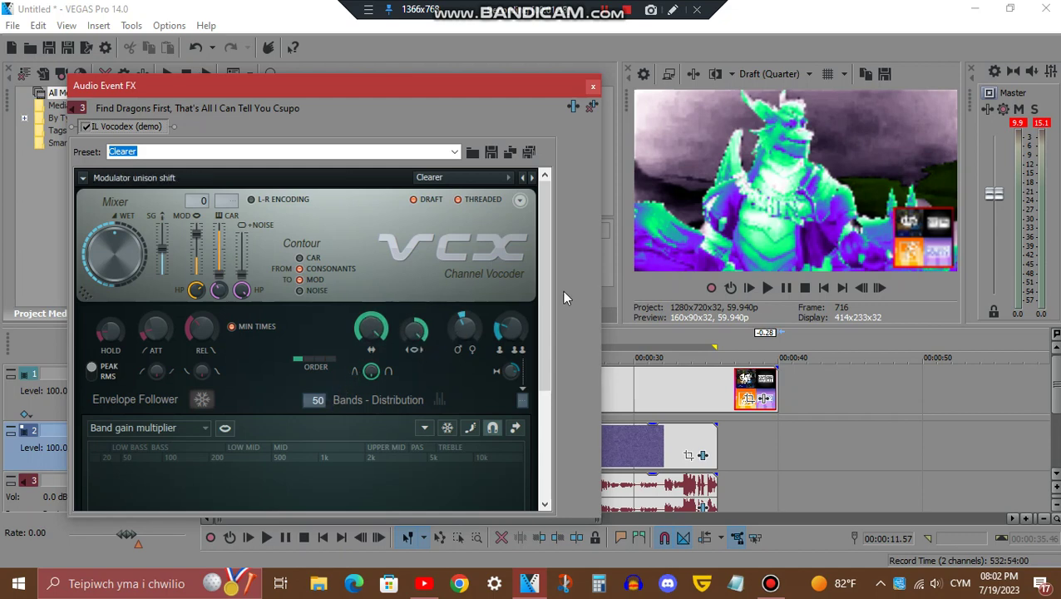
left_click_drag(546, 282, 555, 417)
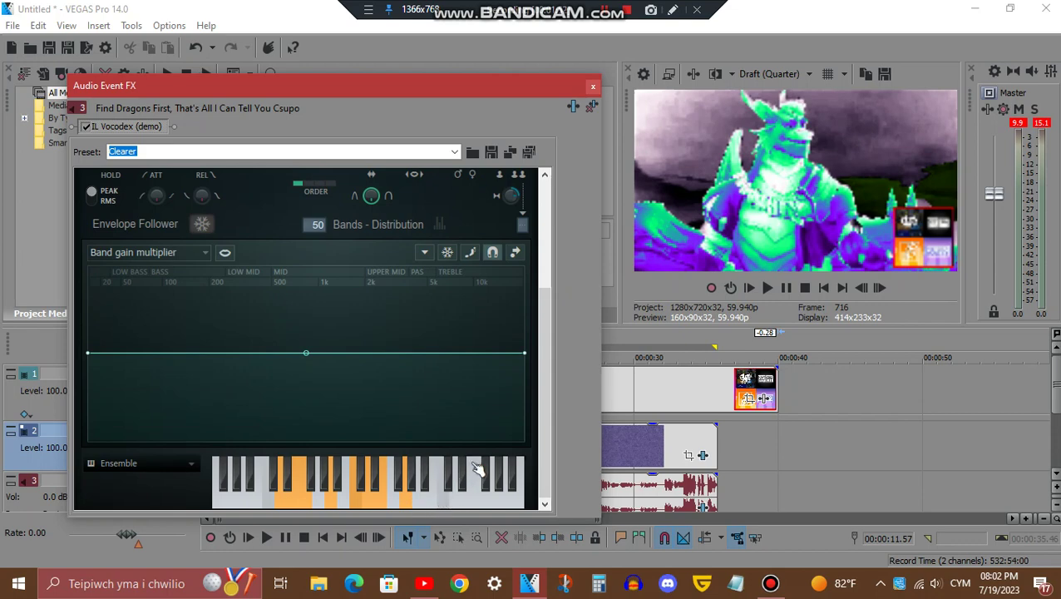
left_click(593, 86)
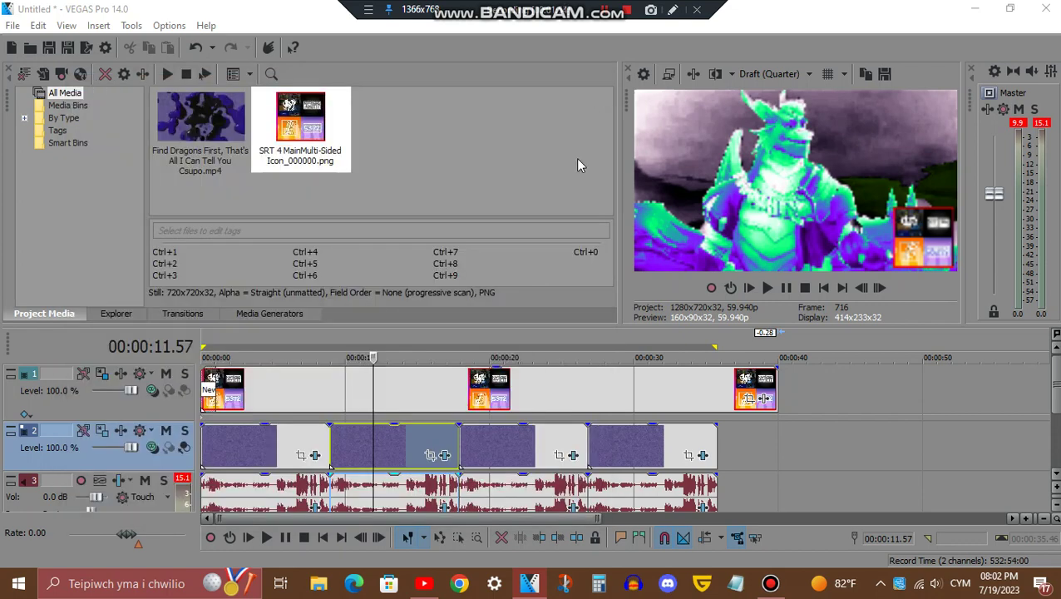
Examine the colour values of every Gradient Map control point on the third video clip.
left_click(509, 447)
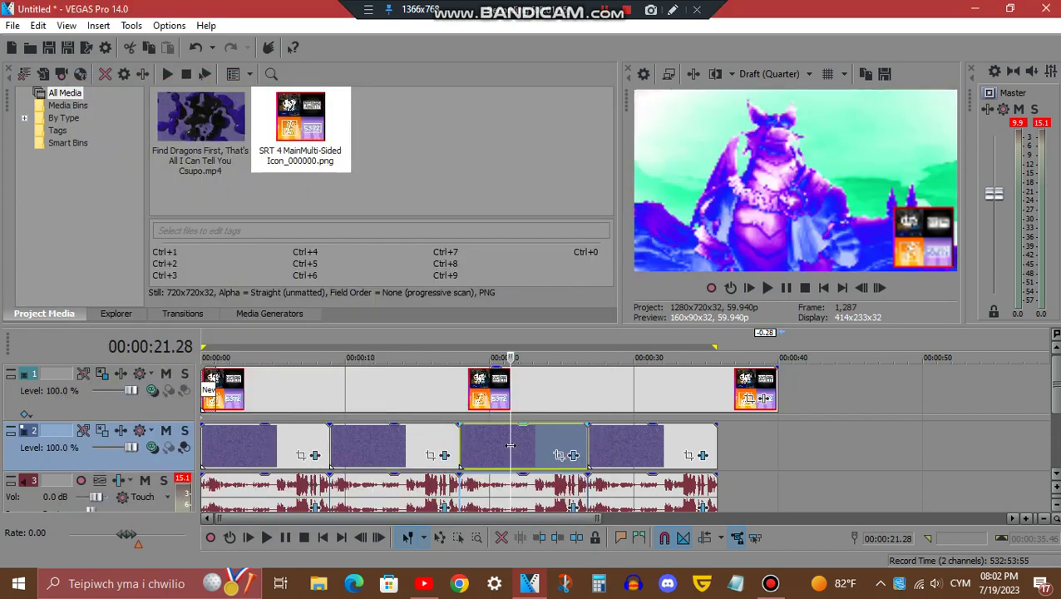
left_click(573, 455)
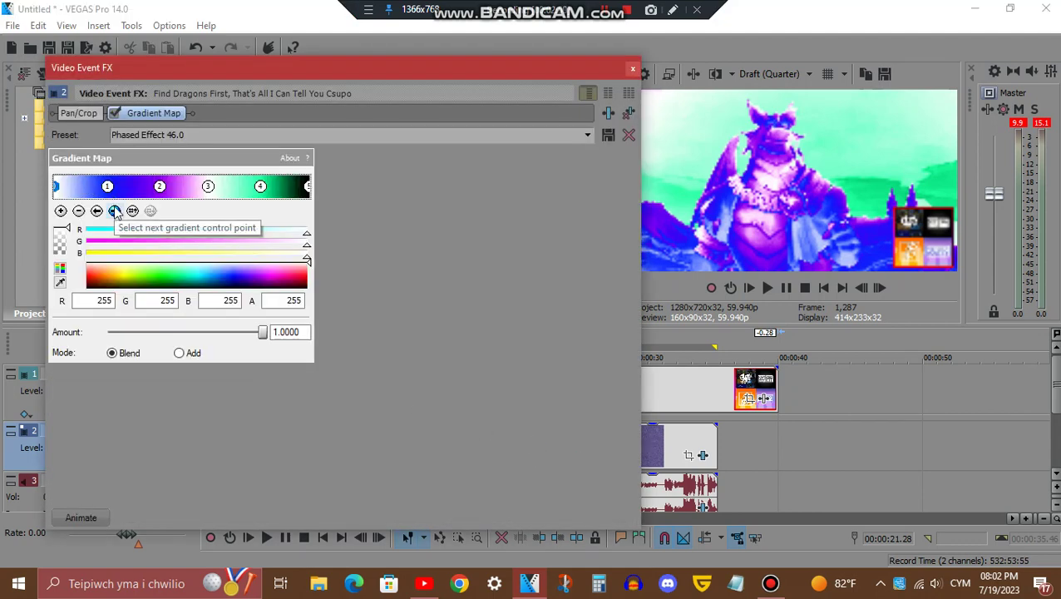
left_click(115, 210)
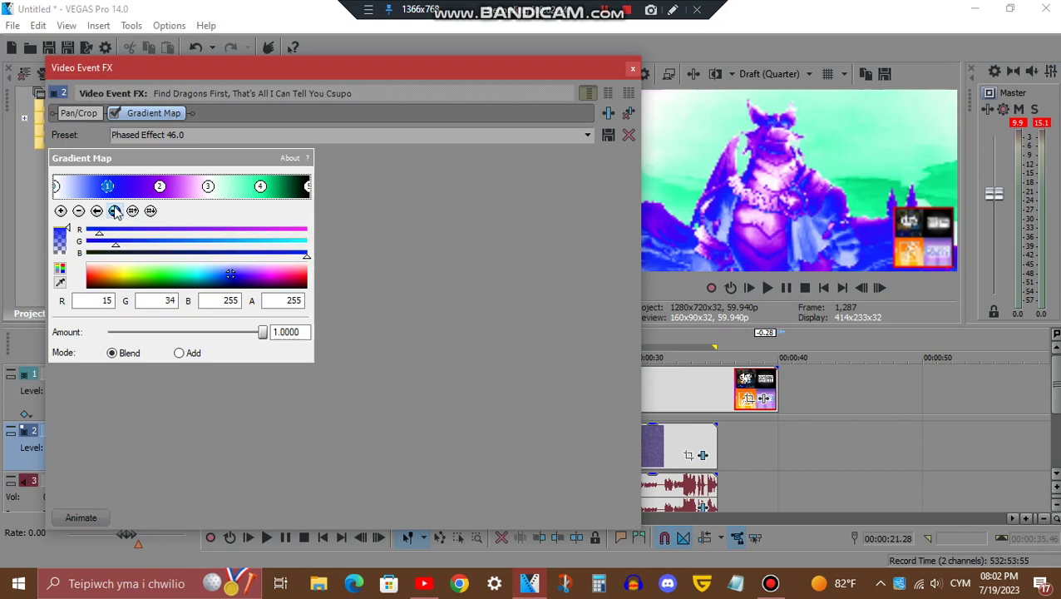
left_click(115, 210)
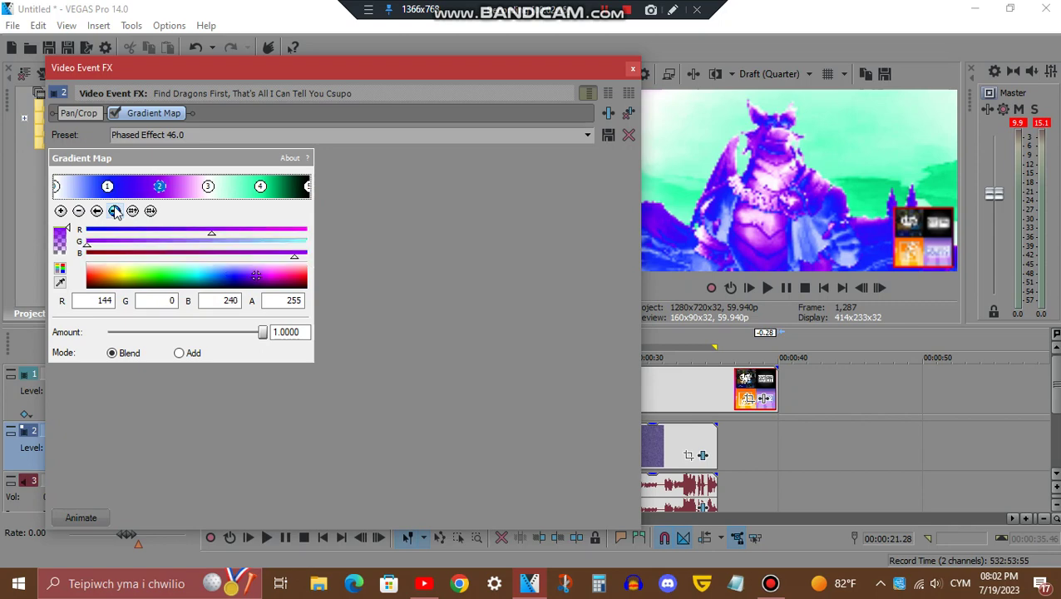
left_click(114, 211)
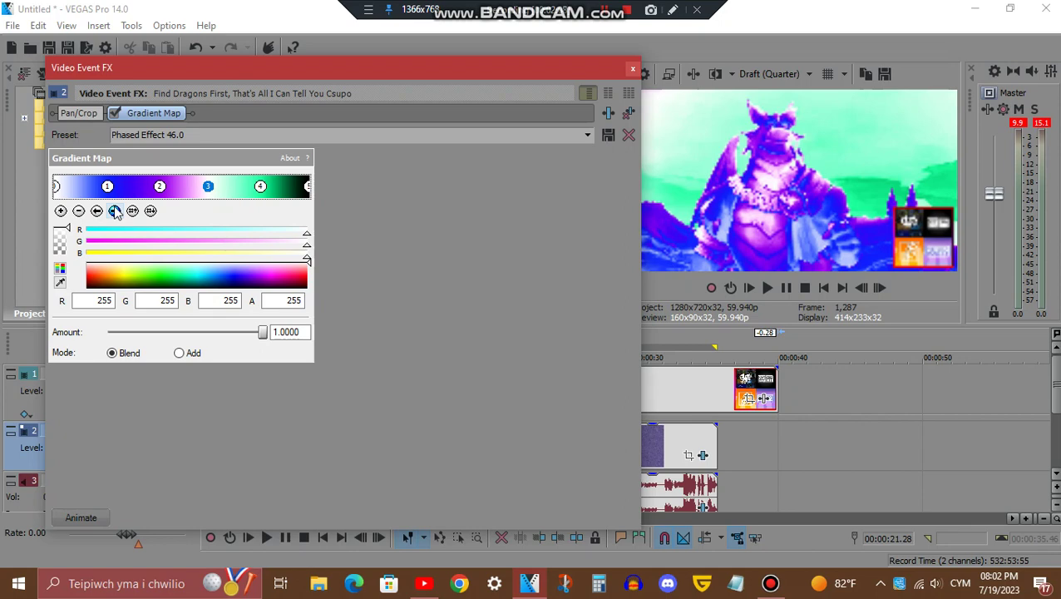
left_click(115, 210)
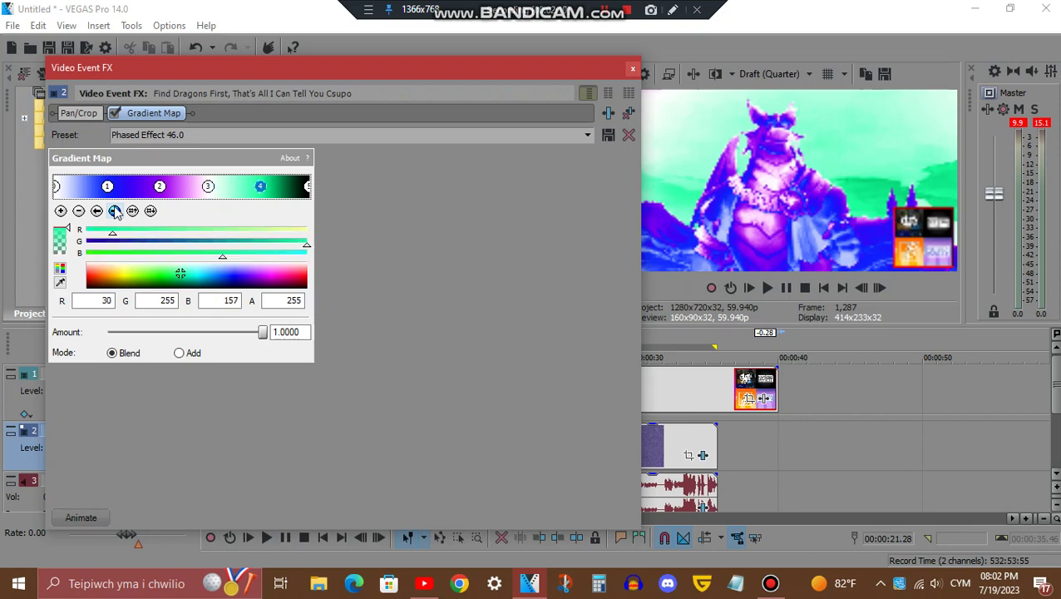
left_click(115, 210)
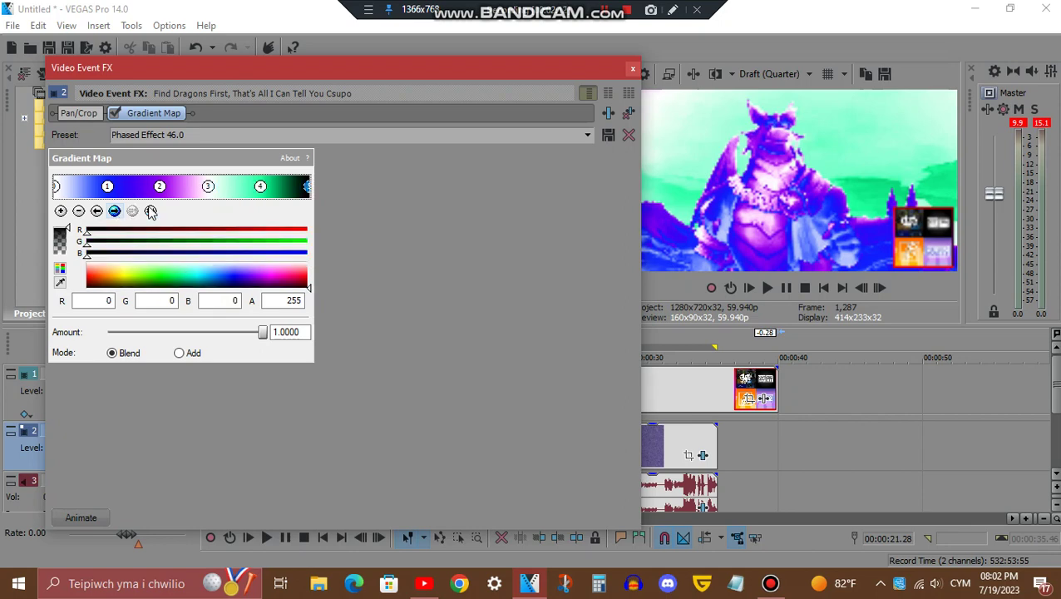
Examine the third clip's IL Vocodex audio effect, including its soundgoodizing level, modulator band width, carrier and keyboard notes.
left_click(632, 68)
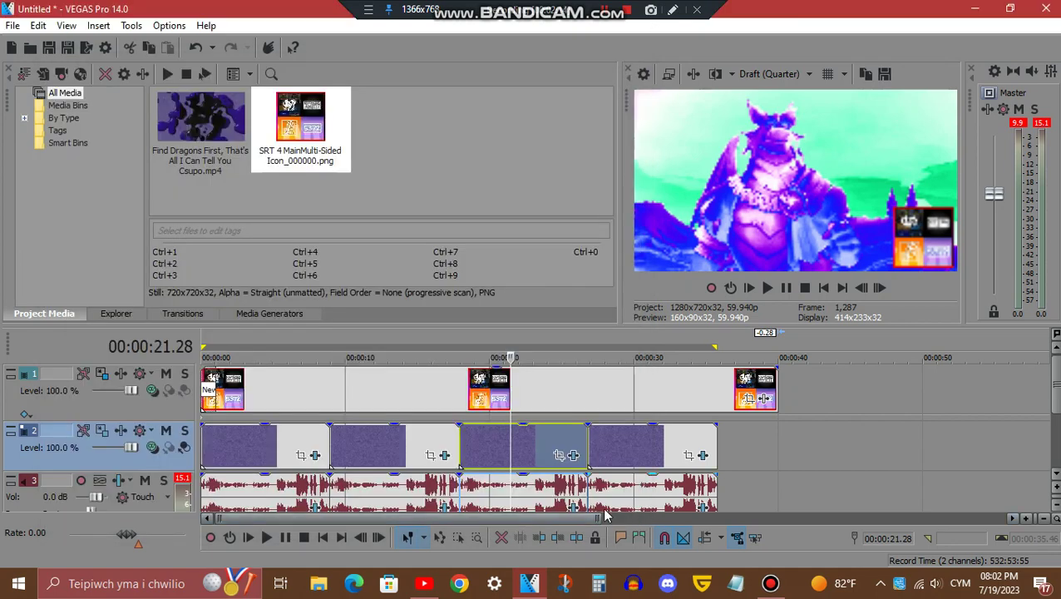
left_click(574, 504)
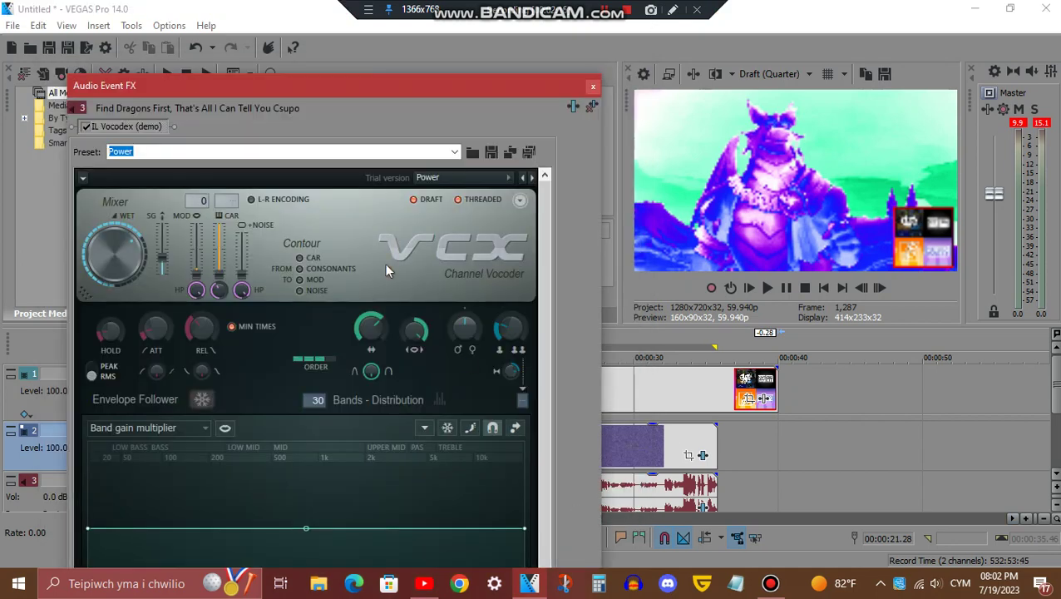
left_click_drag(341, 73, 374, 104)
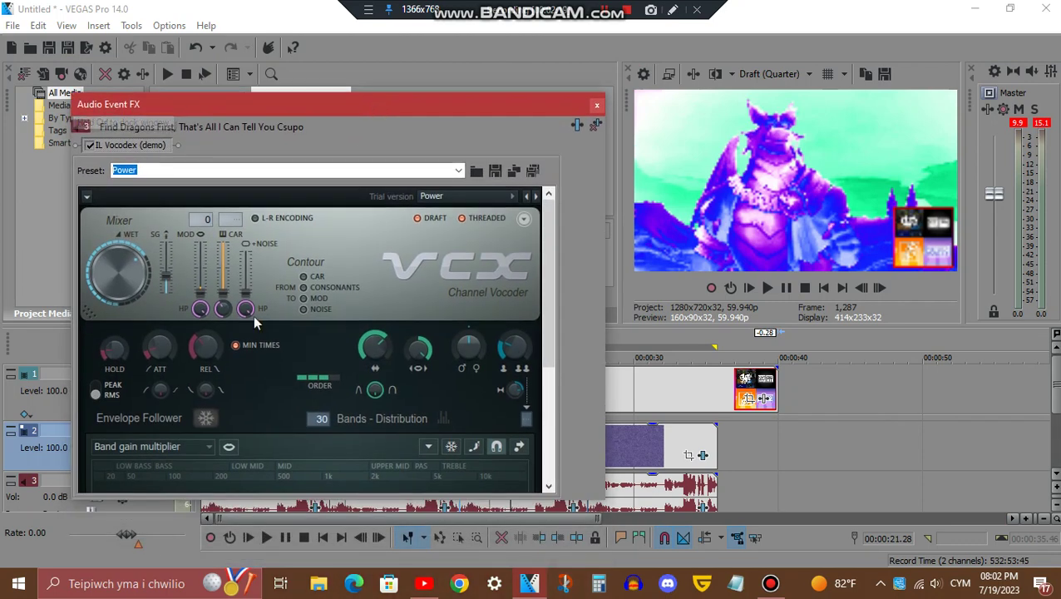
right_click(169, 285)
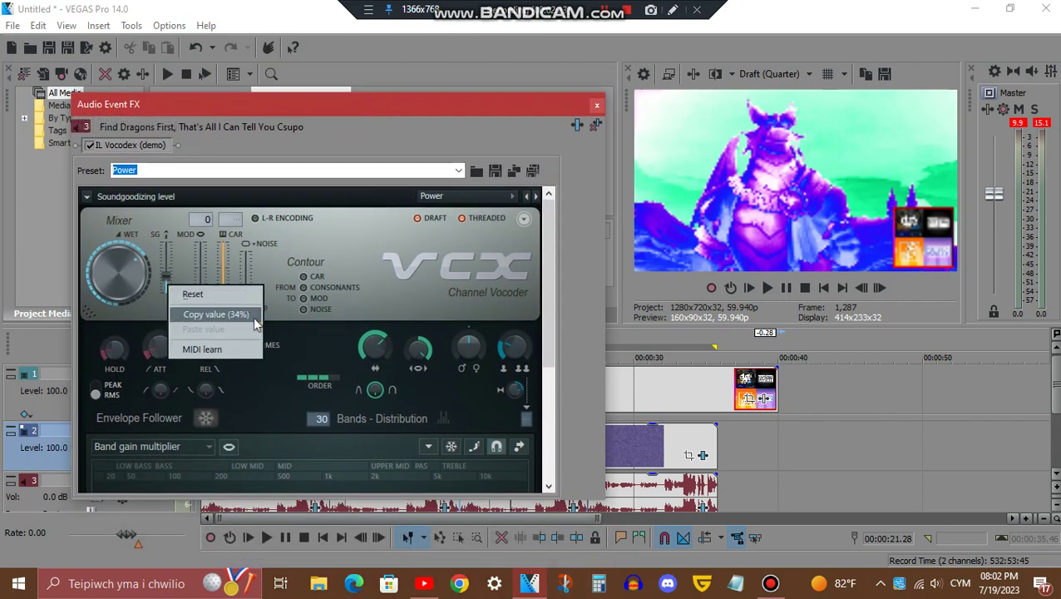
left_click(383, 286)
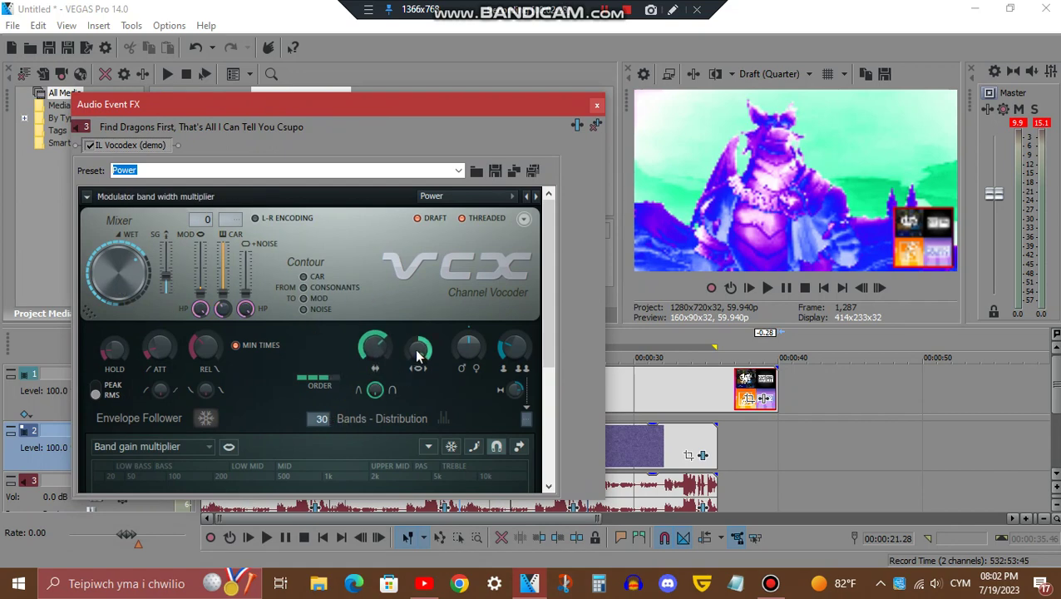
left_click_drag(548, 261, 553, 419)
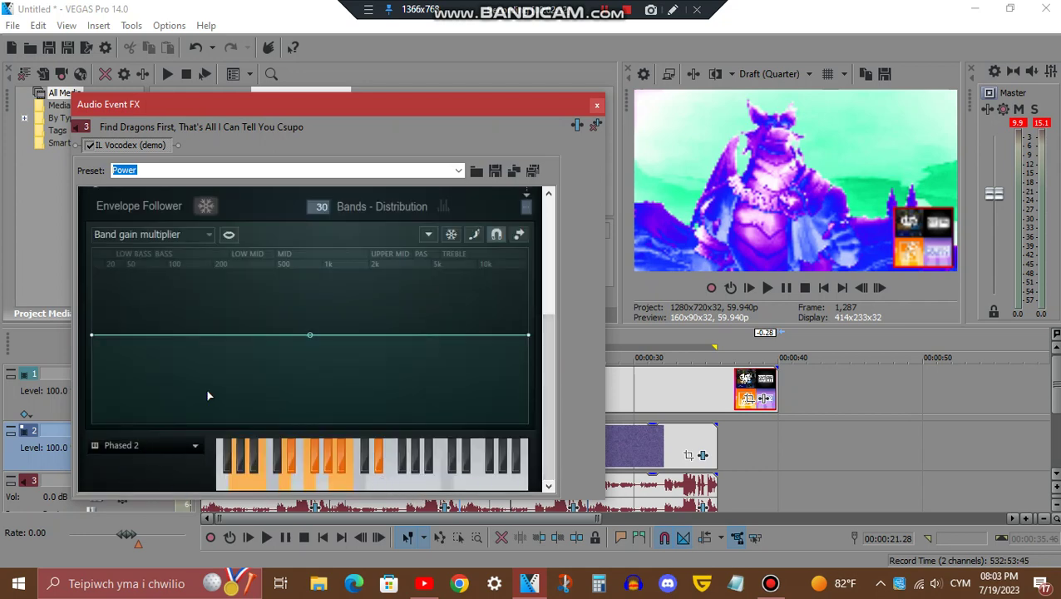
left_click(597, 106)
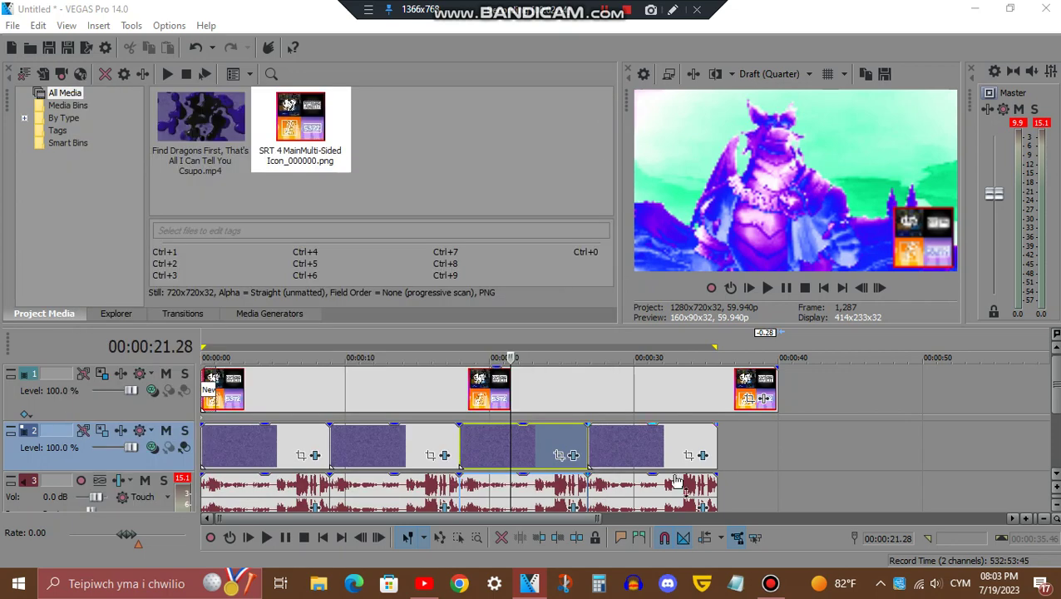
Review the Invert and TV Simulator video effects on the fourth clip.
left_click(665, 449)
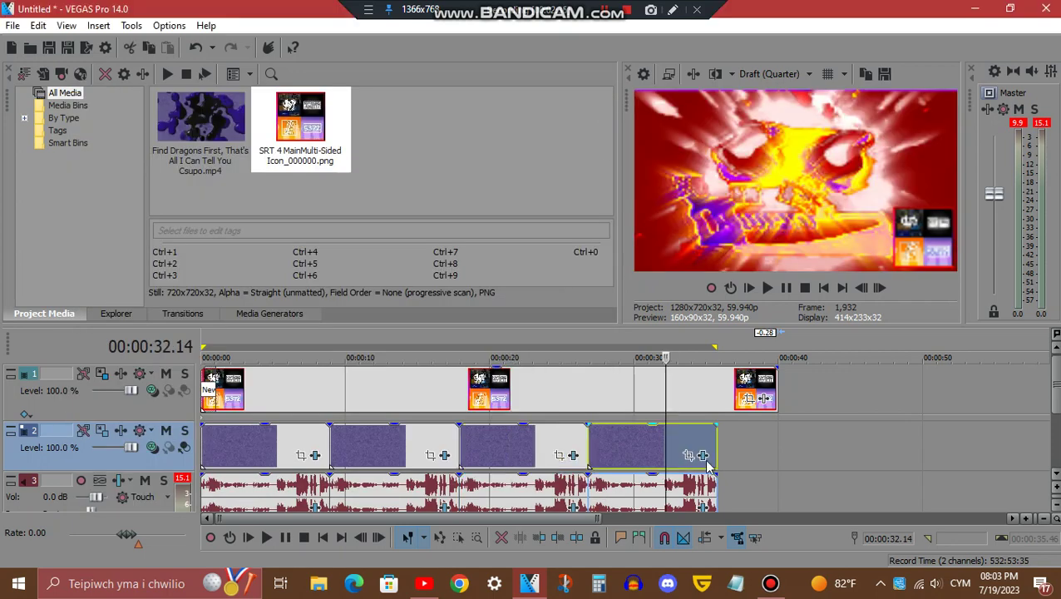
left_click(702, 455)
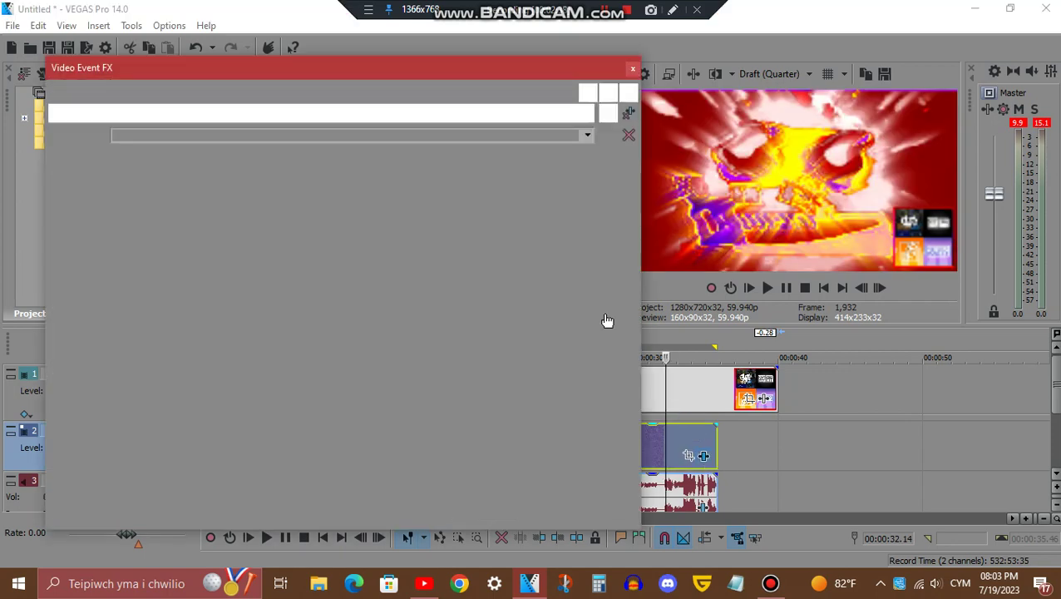
left_click(137, 113)
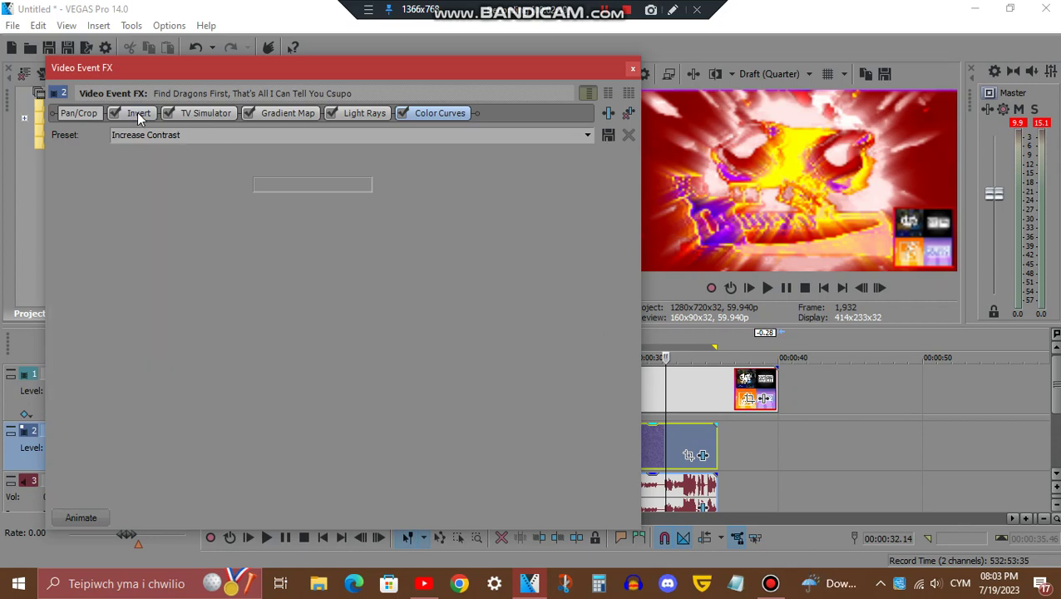
left_click(207, 114)
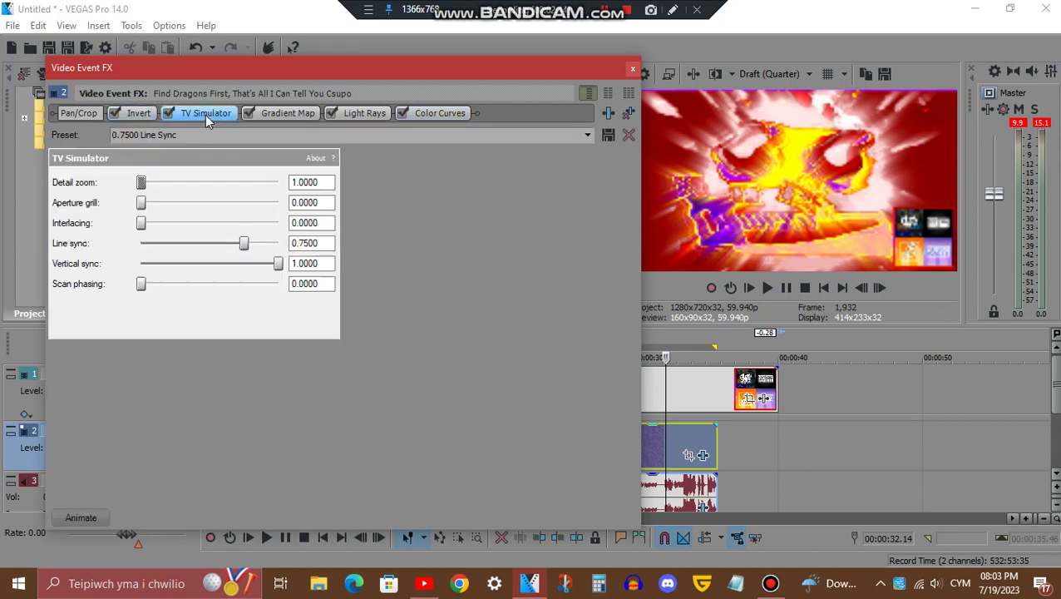
Examine the colour values of every Gradient Map control point on the fourth video clip.
left_click(297, 115)
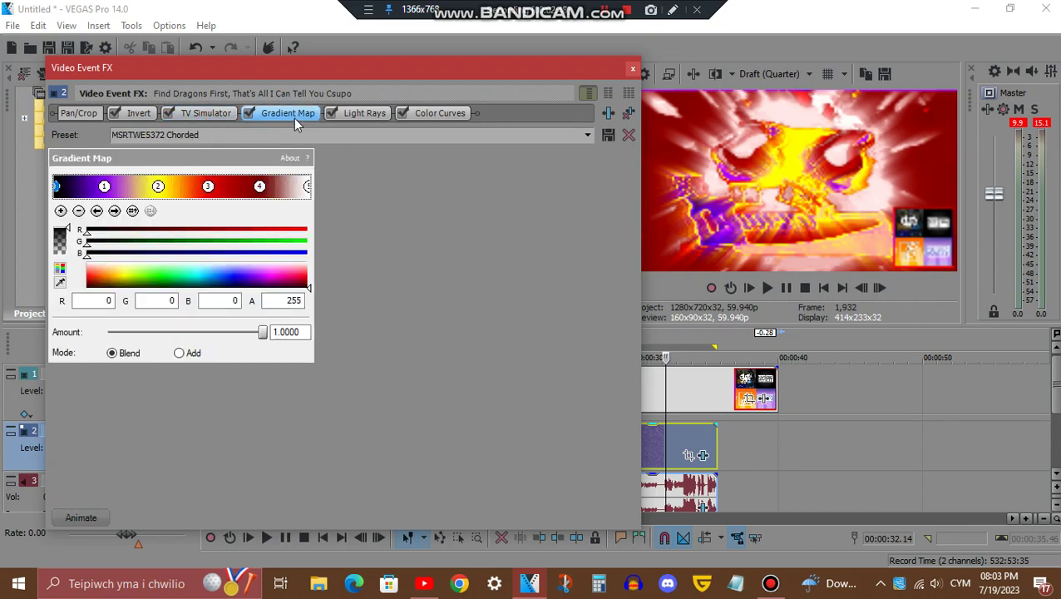
left_click(115, 212)
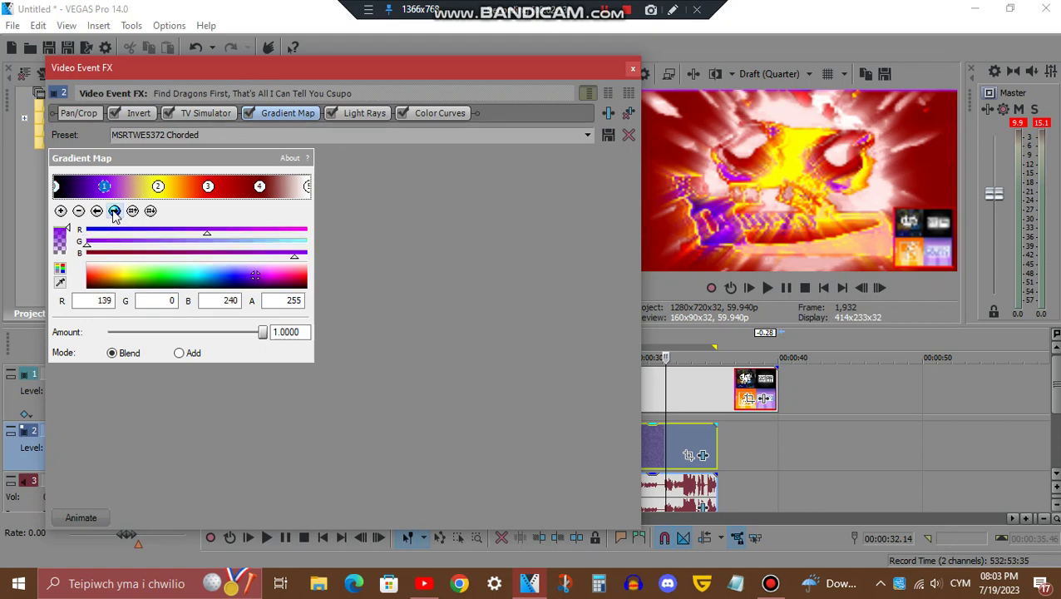
left_click(114, 211)
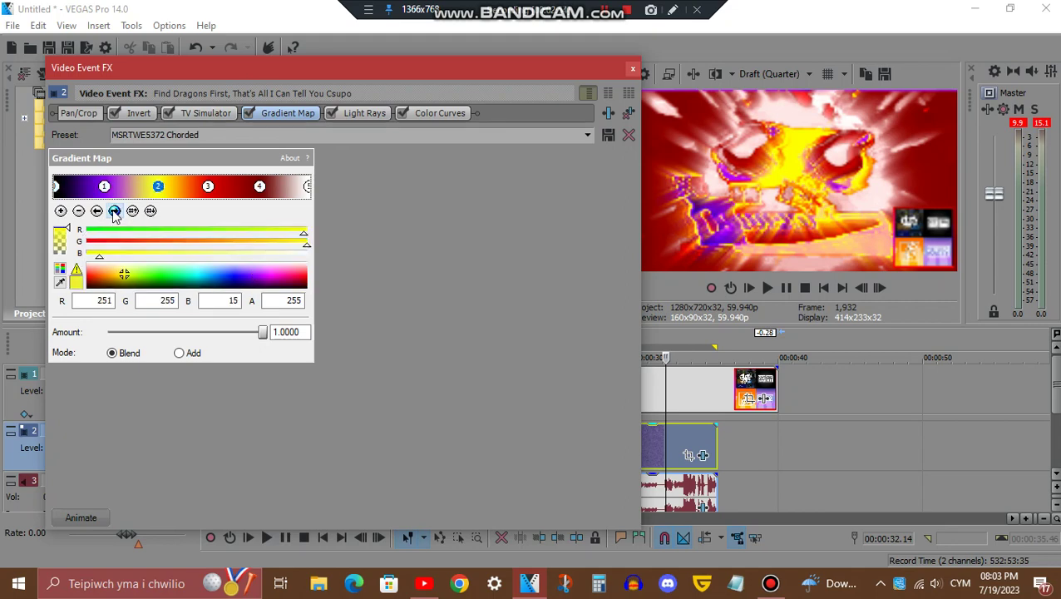
left_click(115, 211)
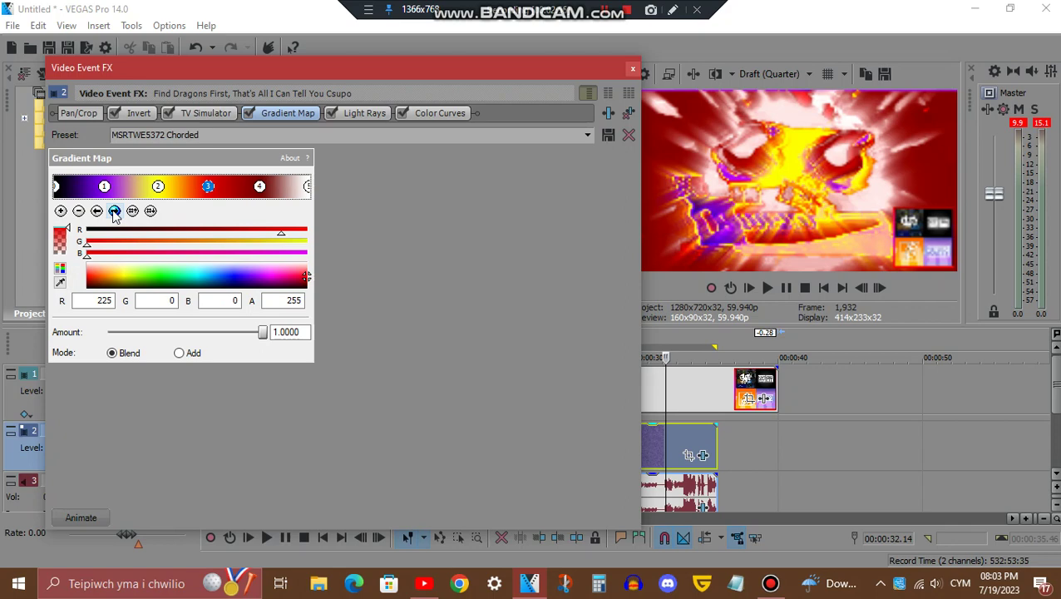
left_click(115, 211)
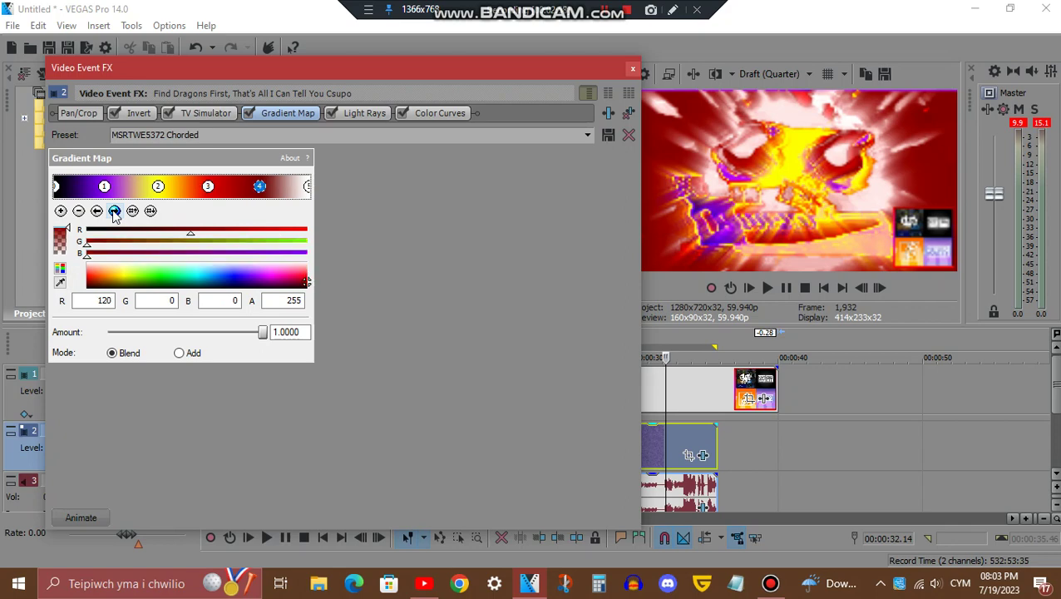
left_click(115, 211)
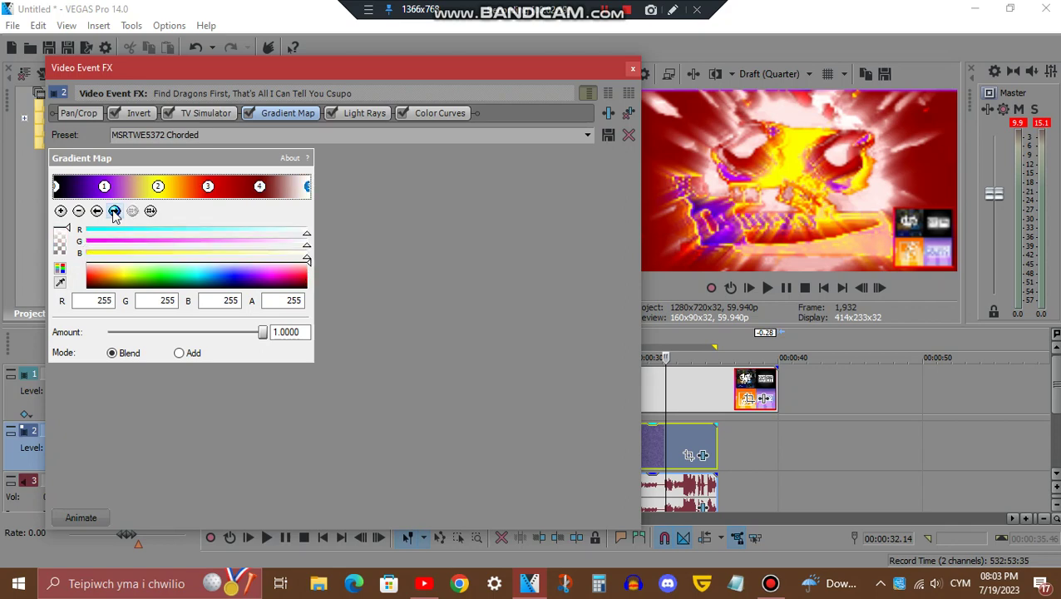
Review the fourth clip's Light Rays settings, including the strength value, and its Color Curves graph.
left_click(365, 113)
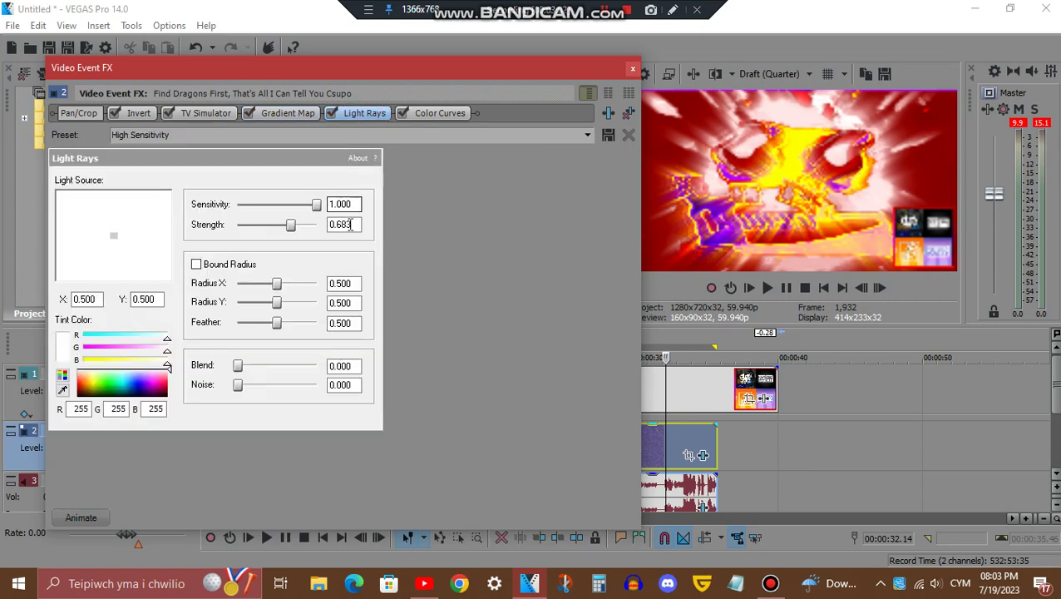
double_click(349, 225)
type("0.5")
left_click(443, 116)
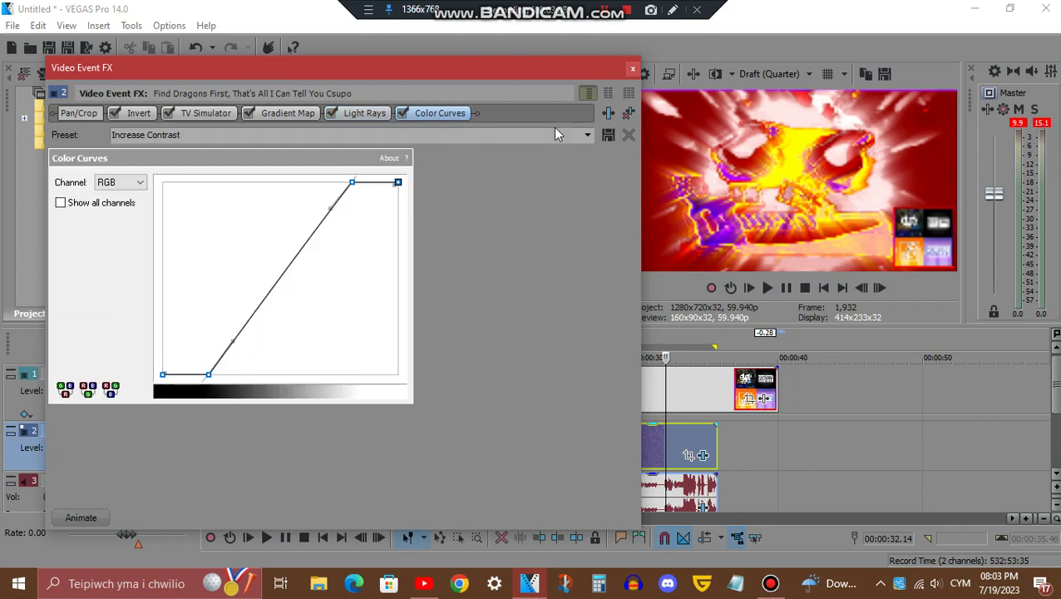
left_click(632, 72)
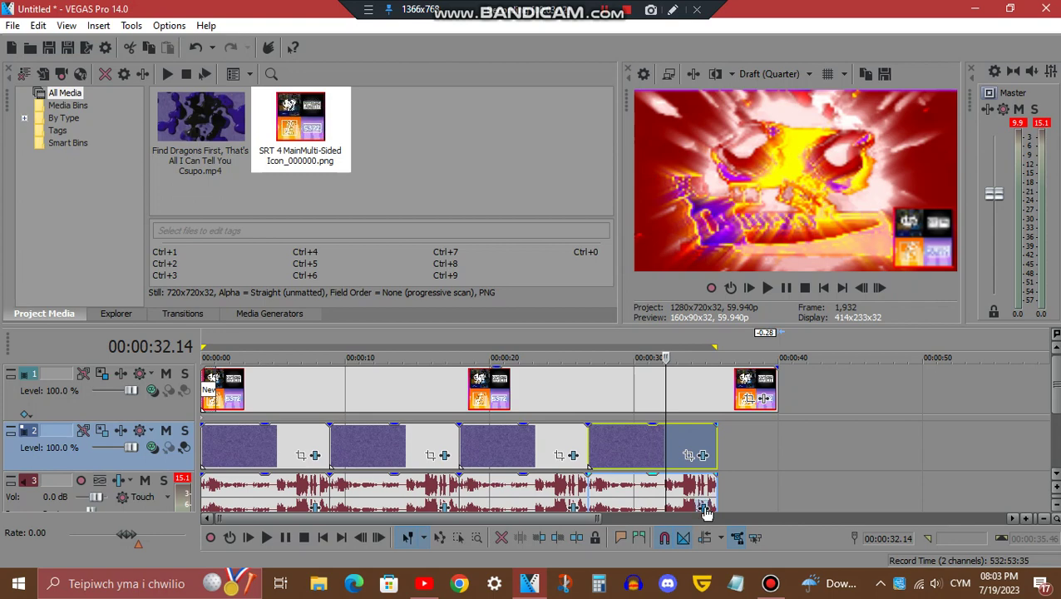
Examine the delay and decay values of the fourth clip's ExpressFX Delay audio effect.
left_click(703, 507)
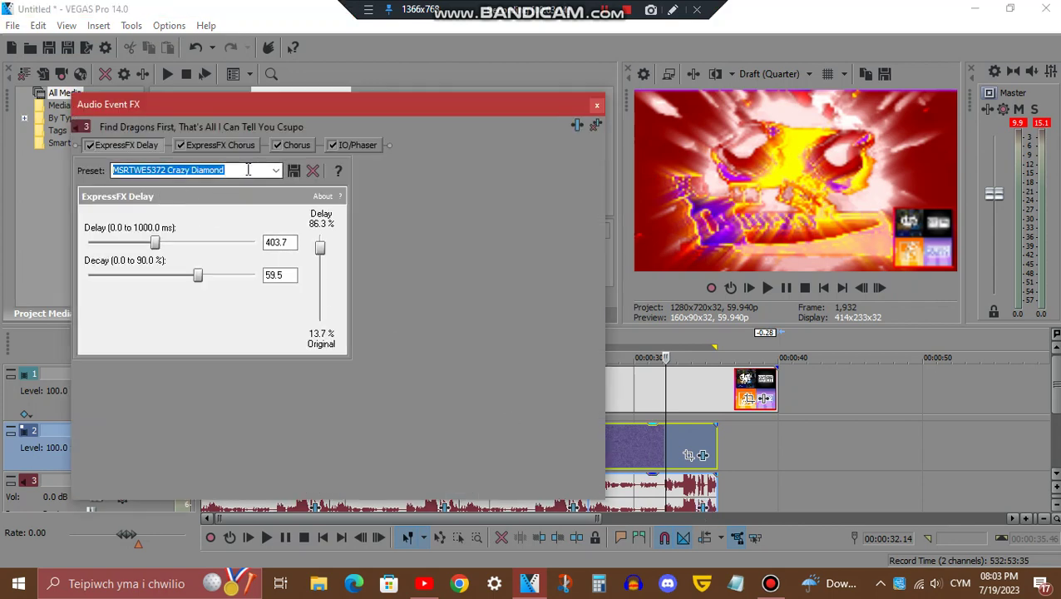
left_click(291, 242)
left_click(292, 241)
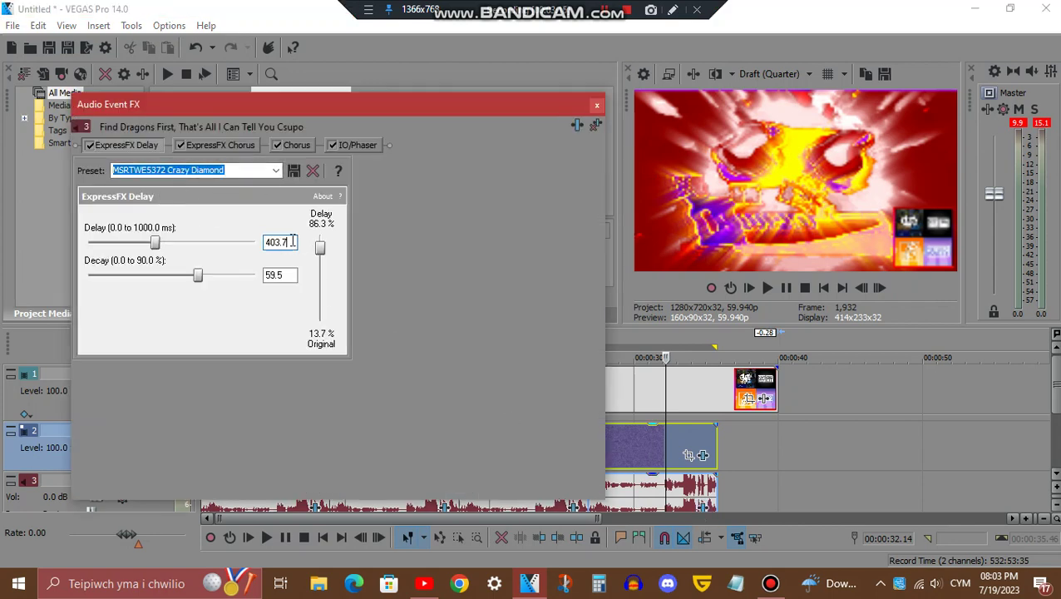
left_click(266, 276)
left_click(286, 275)
Review the fourth clip's remaining audio effects: ExpressFX Chorus, Chorus and IO/Phaser.
left_click(218, 146)
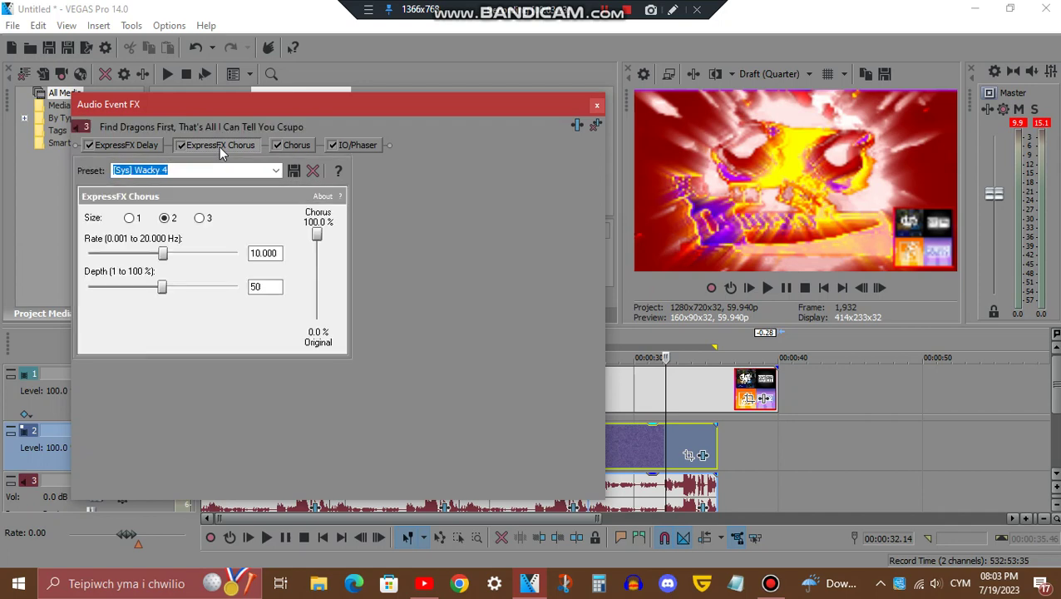
left_click(297, 147)
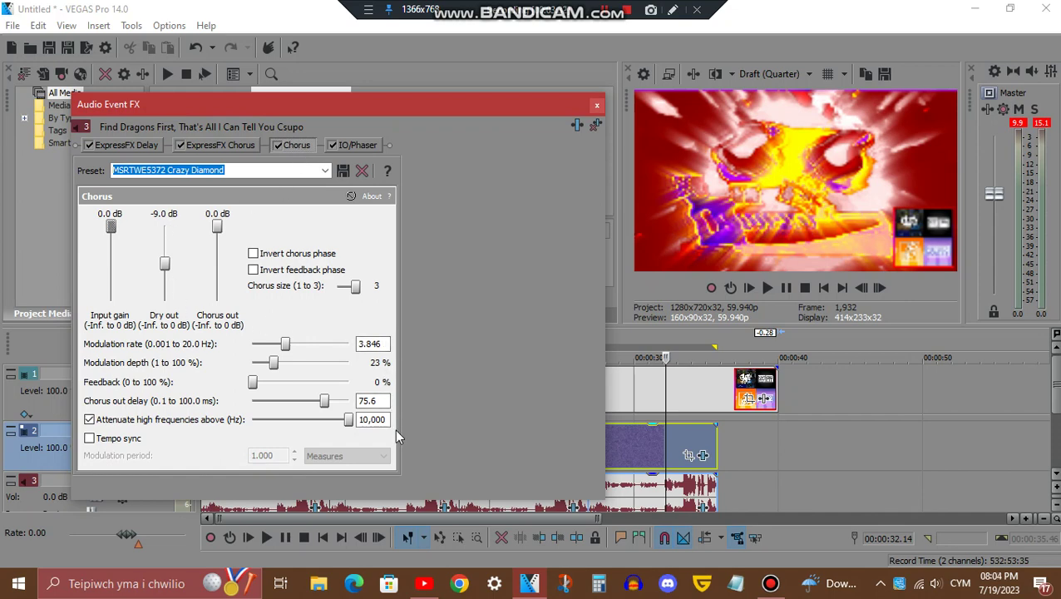
left_click(358, 146)
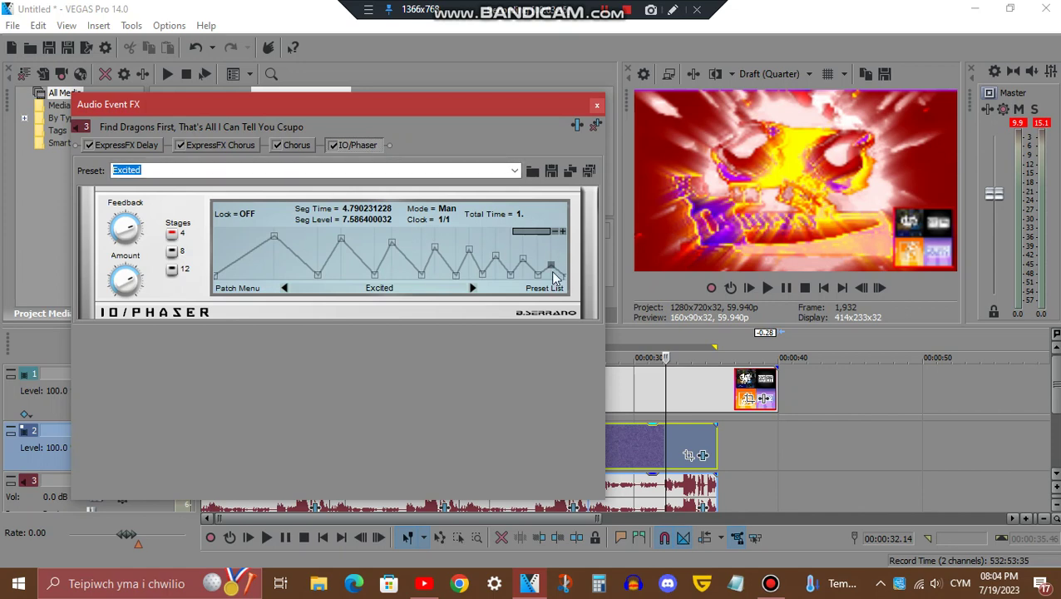
left_click(596, 106)
Select the timeline range from 00:00:00.00 to the end of the fourth clip at 00:00:35.46.
left_click_drag(716, 345, 161, 345)
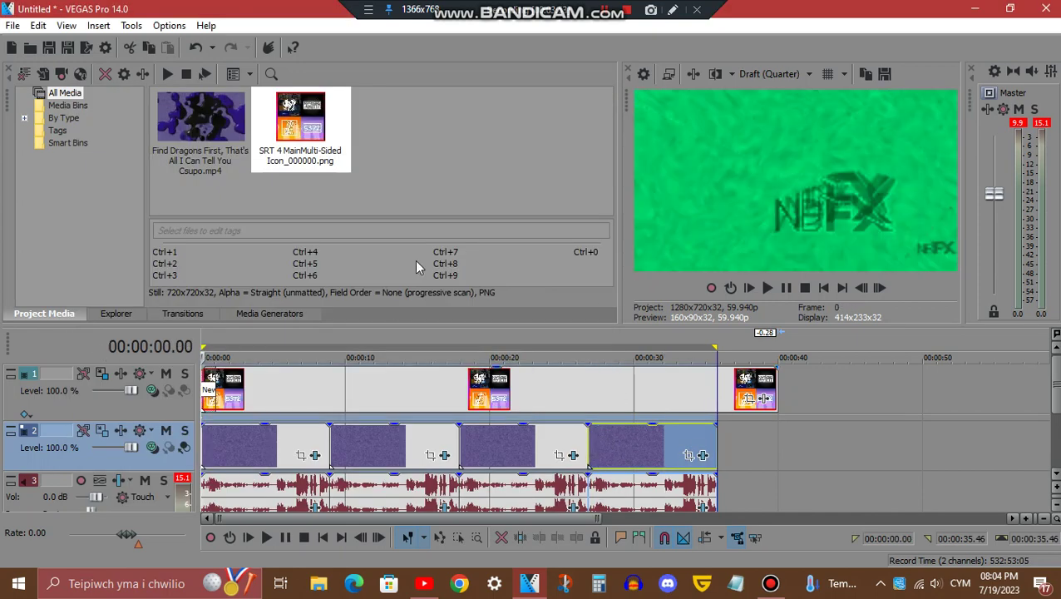